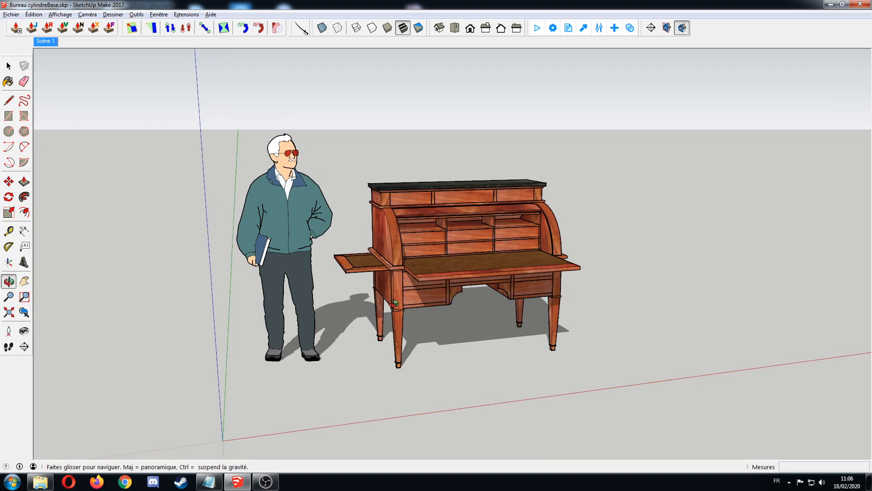
Step: Examine the complete roll-top desk model and look at its lower base group in isolation
key(space)
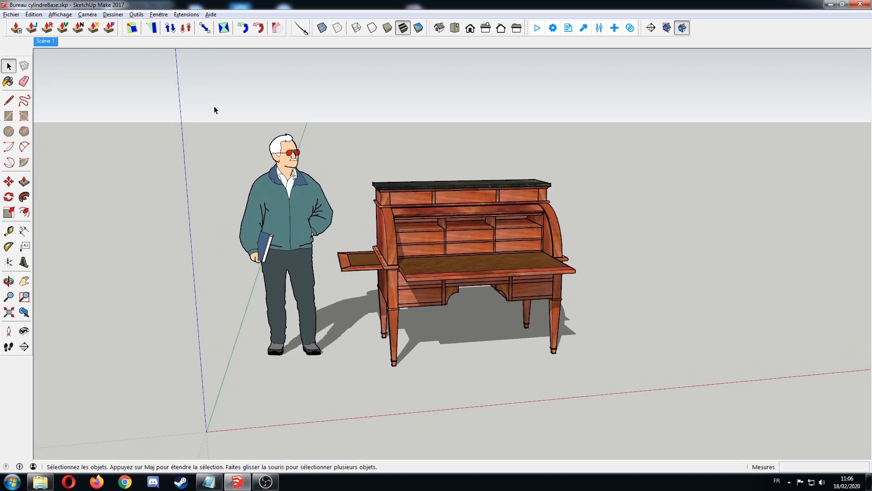
click(133, 15)
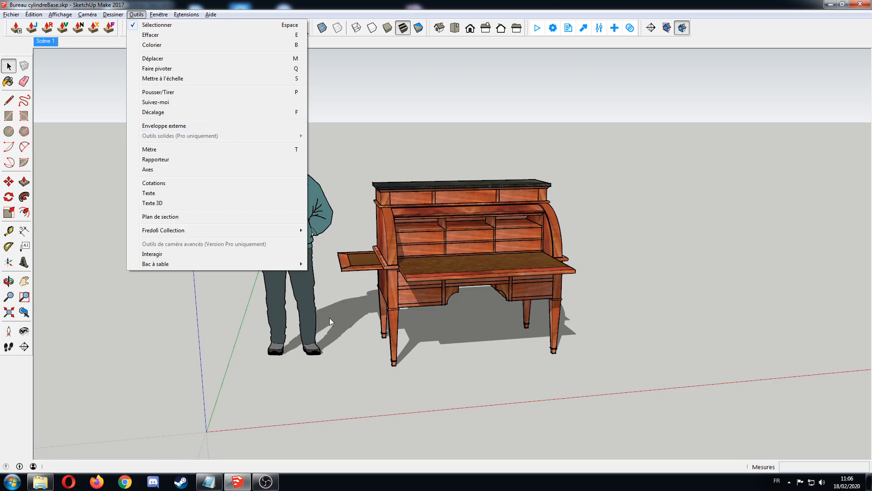
click(339, 328)
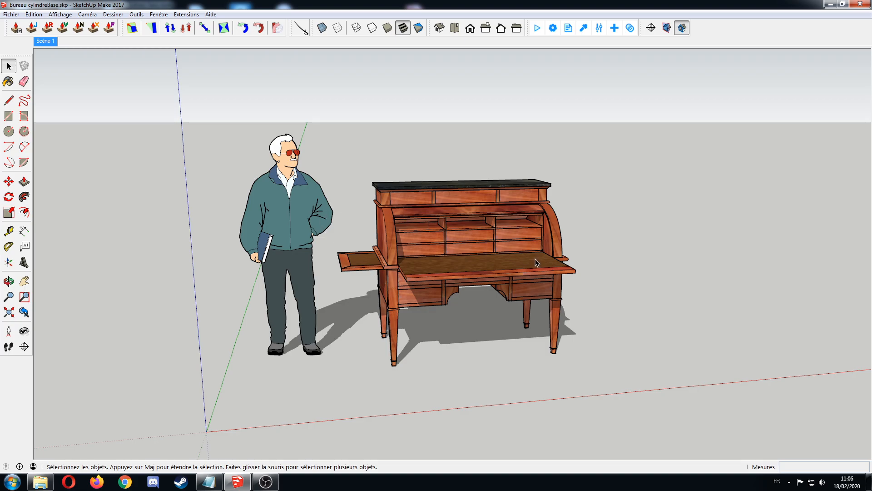
scroll(422, 291, up, 5)
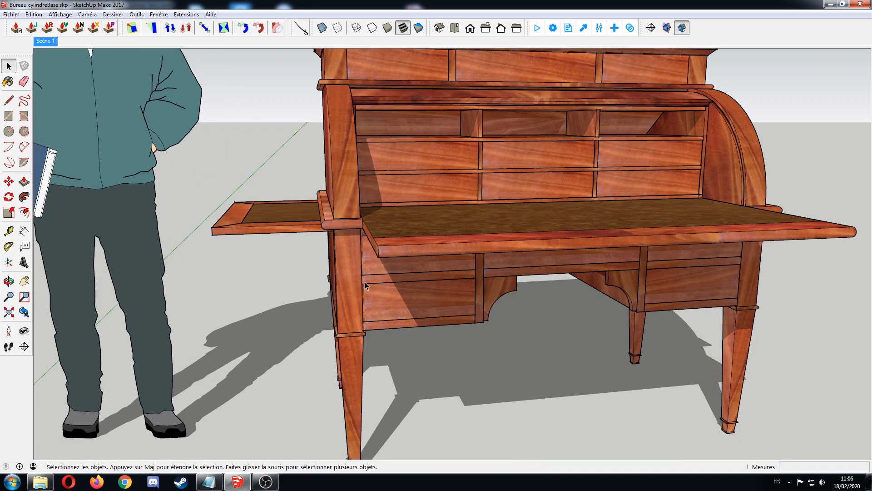
scroll(367, 285, down, 4)
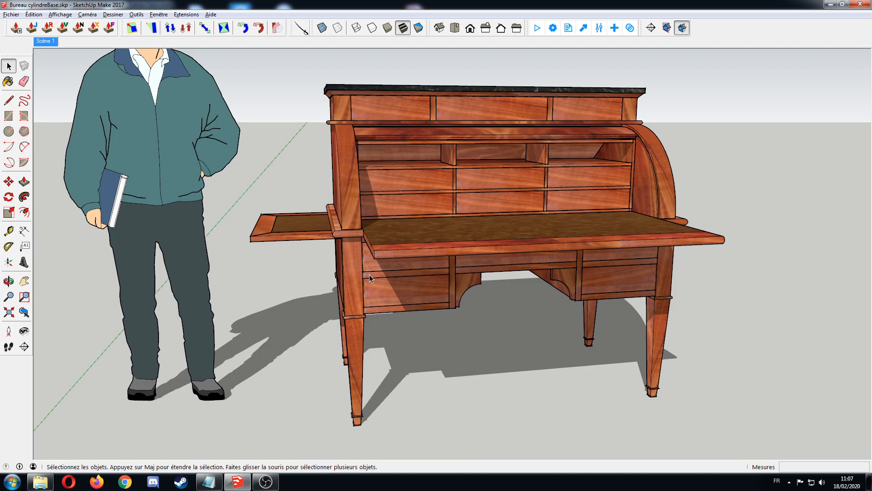
double_click(368, 277)
double_click(369, 275)
click(331, 295)
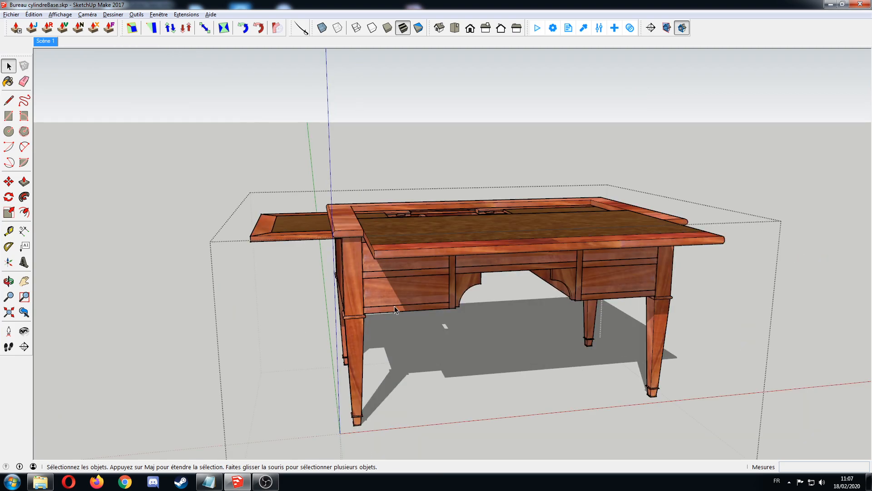
click(166, 306)
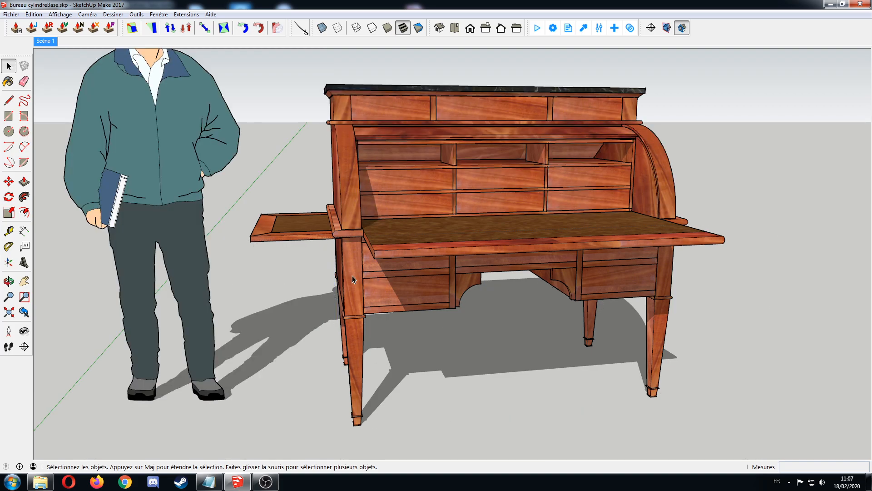
Step: Hide the desk's entire upper section, including the curved cylinder case and the top drawer unit
middle_drag(294, 260, 297, 144)
drag(712, 78, 318, 219)
double_click(351, 192)
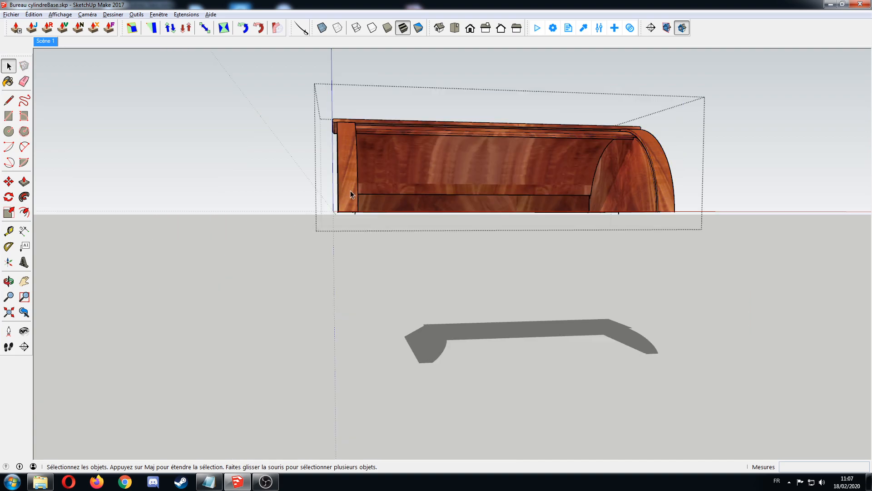
click(766, 164)
drag(749, 95, 335, 163)
right_click(358, 158)
click(395, 190)
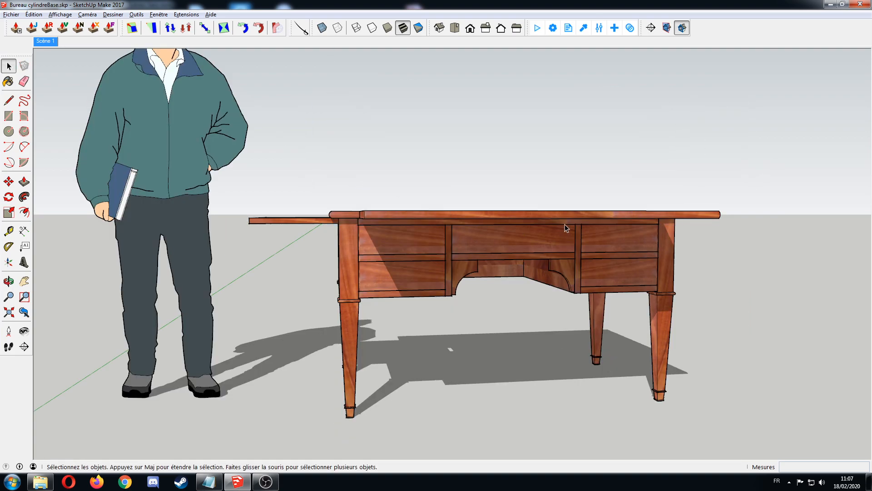
Step: Open the desk base group for editing and hide its writing top
click(604, 217)
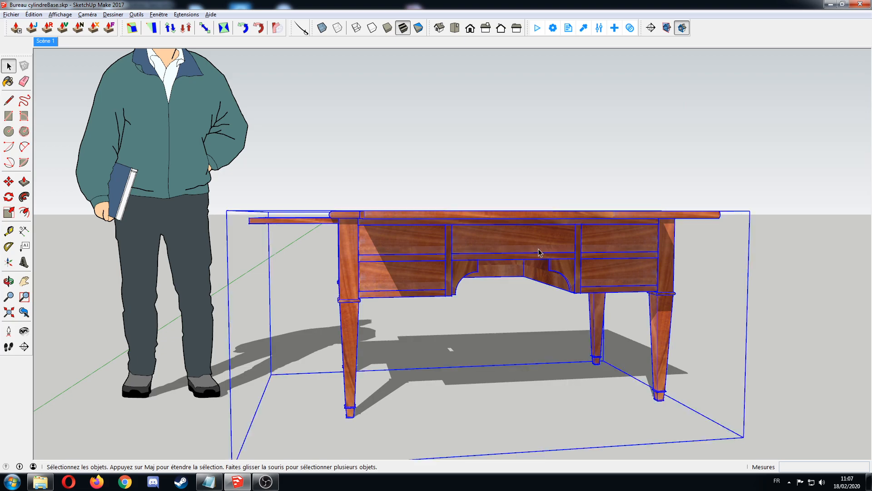
middle_drag(537, 253, 540, 273)
double_click(522, 233)
click(522, 235)
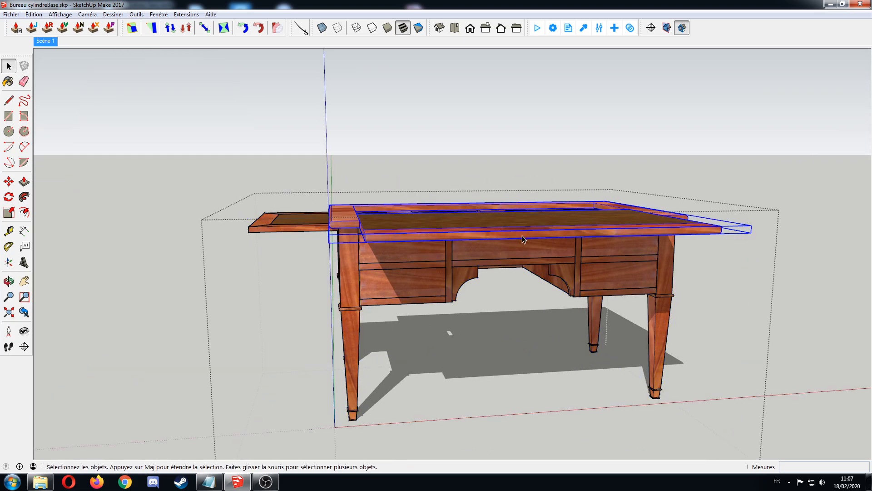
right_click(532, 219)
click(572, 250)
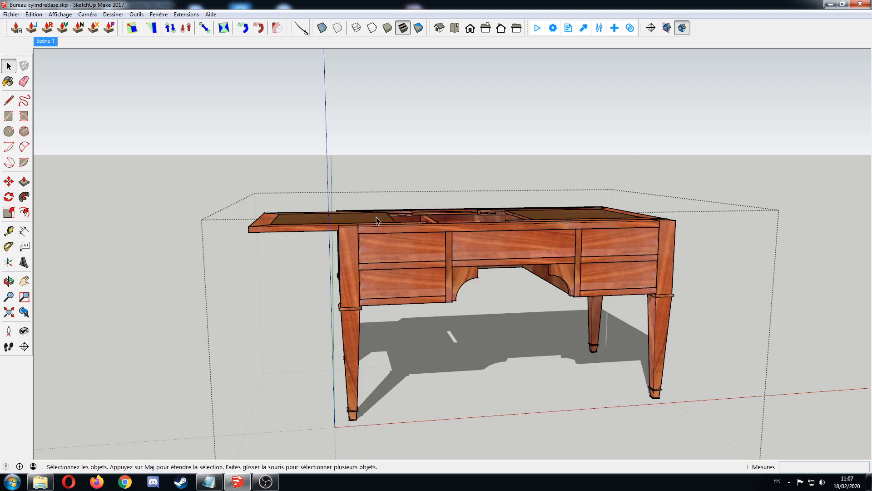
Step: Hide the sliding side leaves inside the base group and exit the group
right_click(260, 219)
click(314, 255)
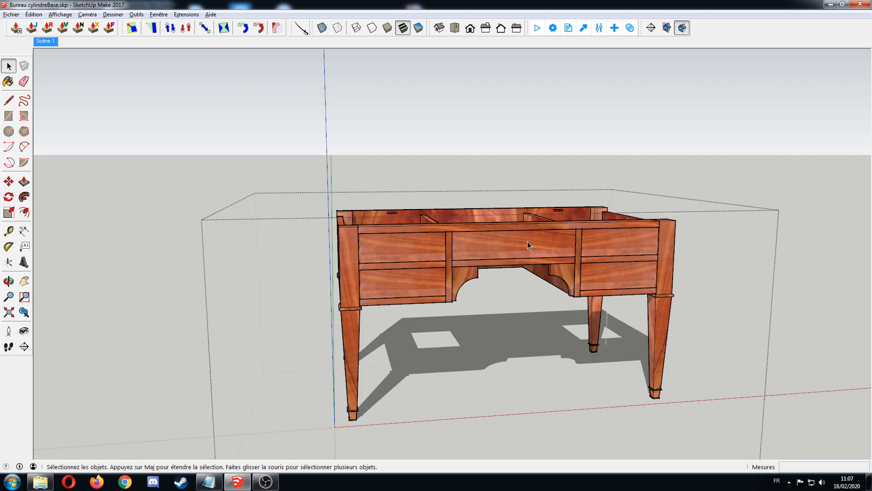
click(154, 240)
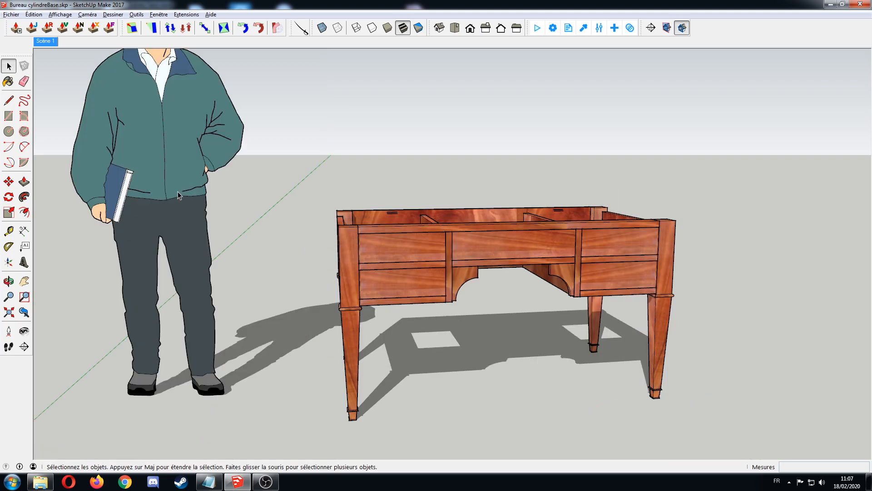
Step: Hide the standing human figure and switch the model display to the monochrome face style
right_click(180, 190)
click(205, 216)
middle_drag(348, 230, 218, 275)
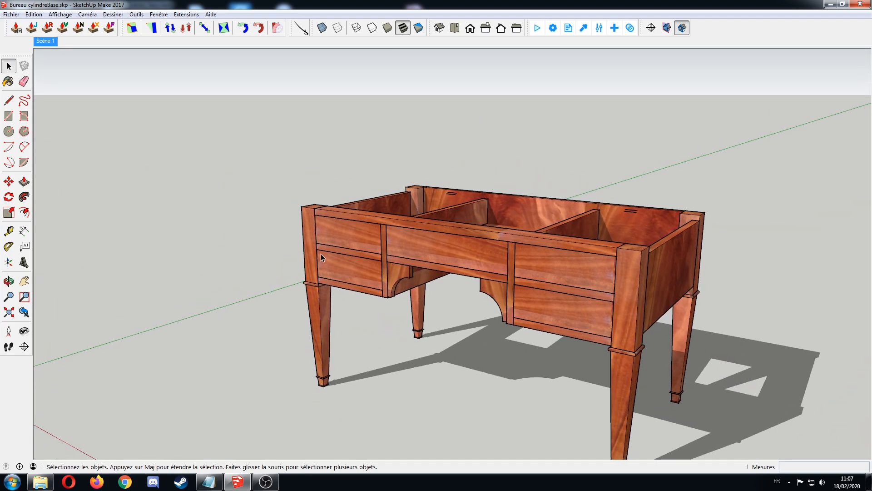
click(417, 29)
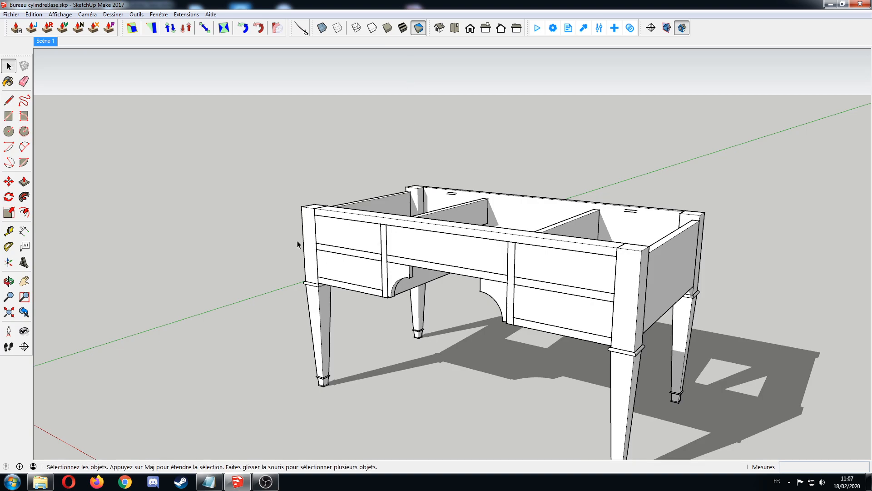
Step: Open the horizontal rail between the two left-hand drawers for editing, with its left end face in view
scroll(334, 248, up, 4)
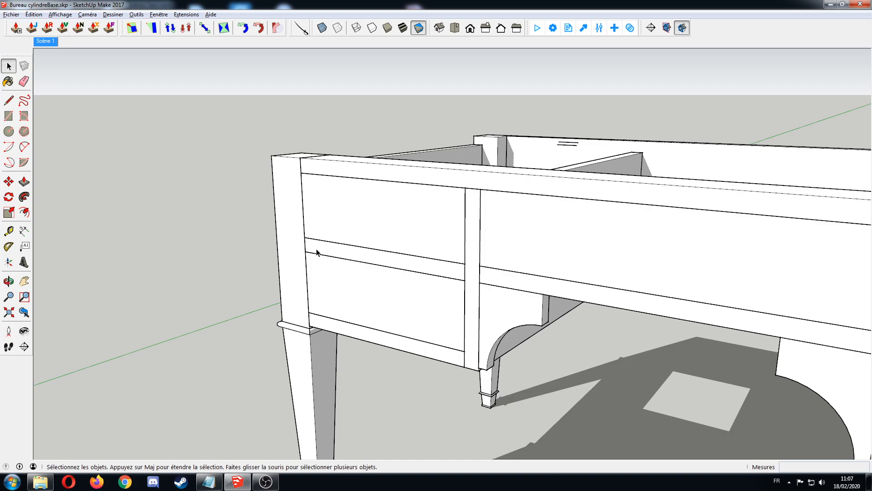
double_click(319, 248)
double_click(318, 249)
middle_drag(283, 244, 222, 274)
scroll(413, 283, up, 3)
scroll(485, 250, up, 2)
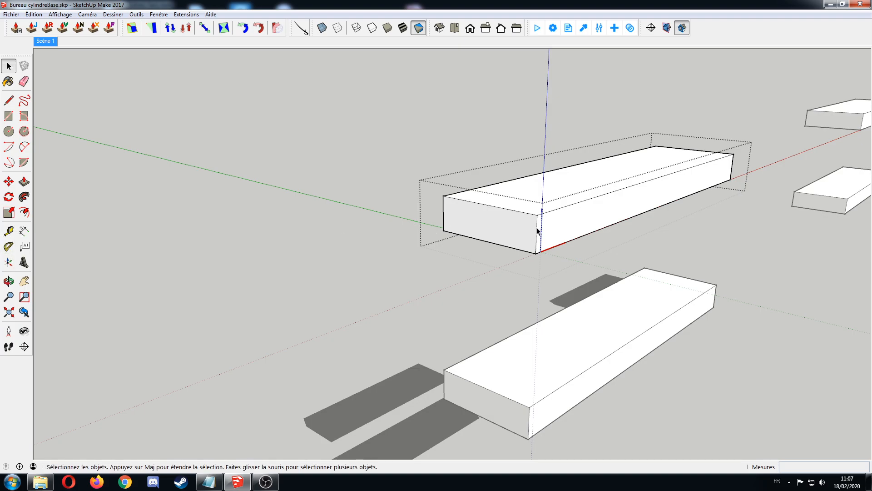
Step: Place a vertical guide on the rail's end face 16 mm from the front edge and a second one 8 mm further back
key(t)
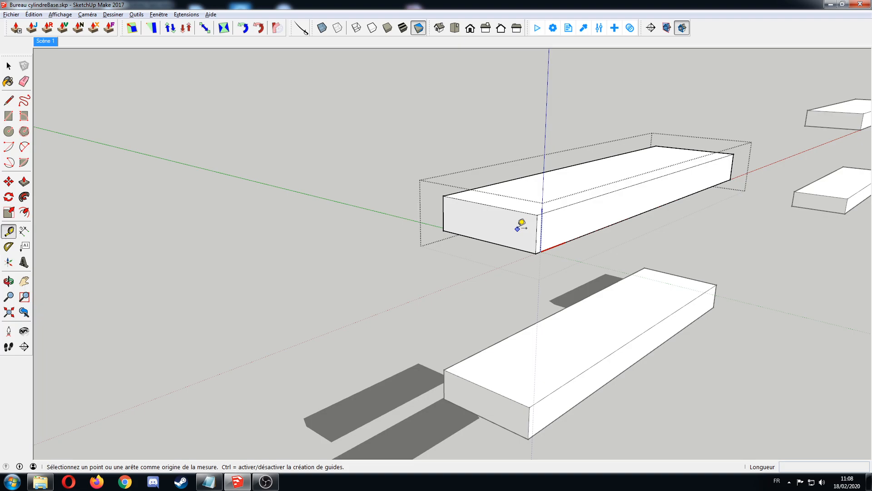
click(539, 226)
click(516, 219)
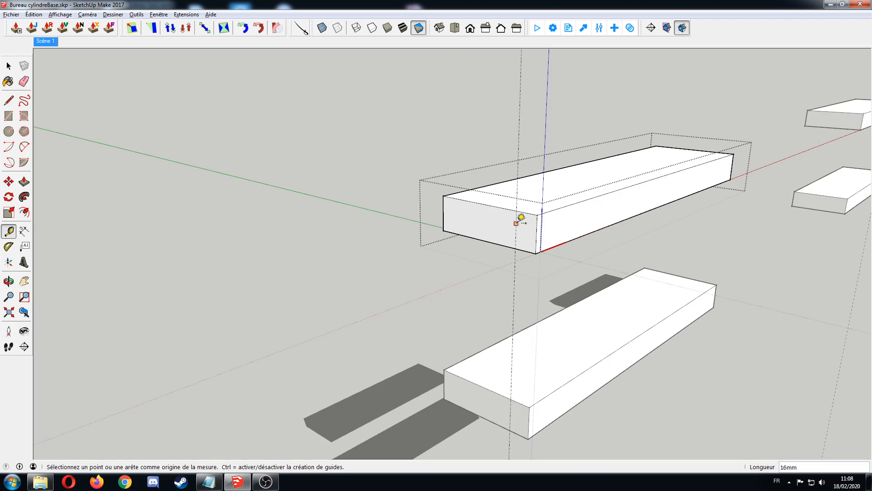
middle_drag(563, 165, 576, 269)
scroll(533, 209, up, 5)
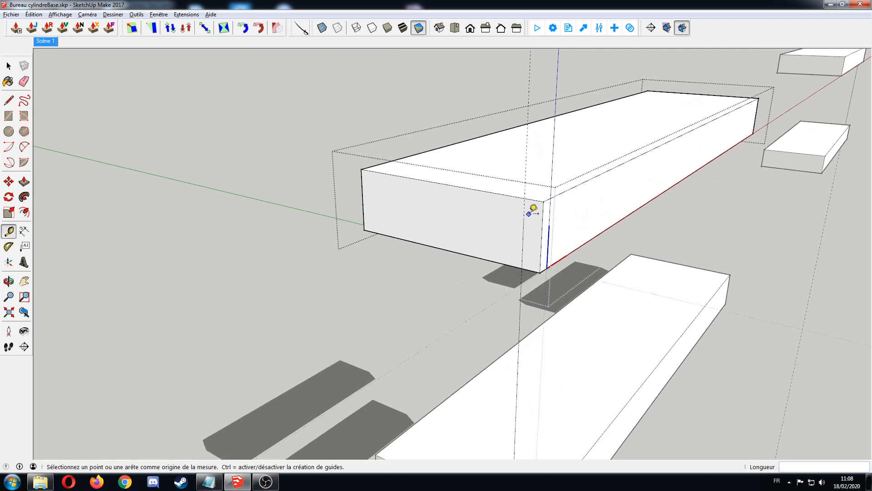
click(521, 206)
click(498, 200)
text(8)
key(Return)
Step: Add a third vertical guide 40 mm behind the second on the end face, and a fourth 8 mm behind the third
click(492, 202)
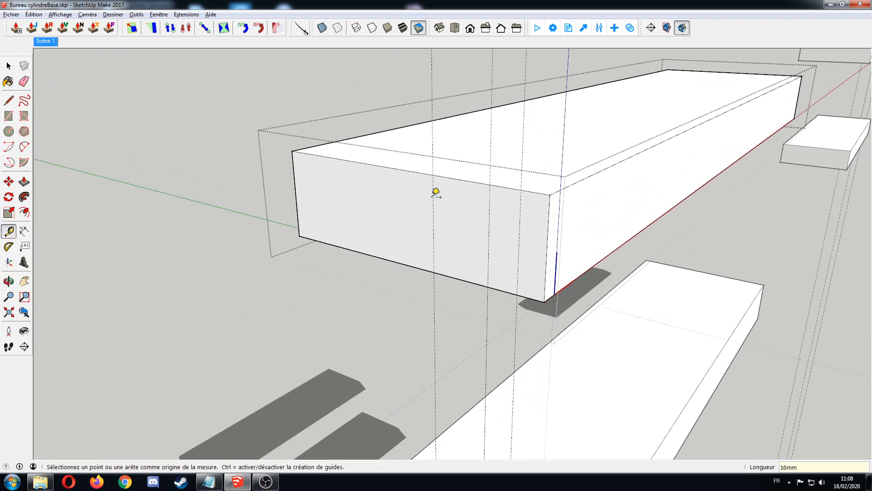
click(436, 195)
text(40)
key(Return)
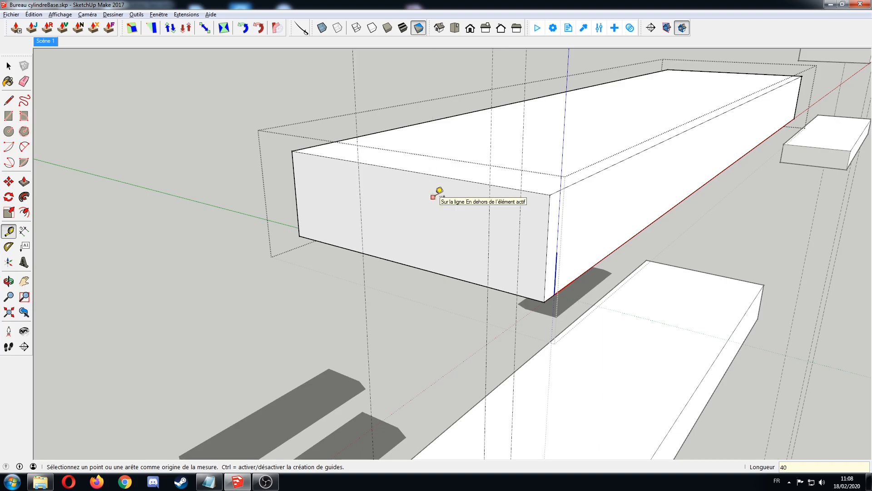
click(361, 208)
click(346, 194)
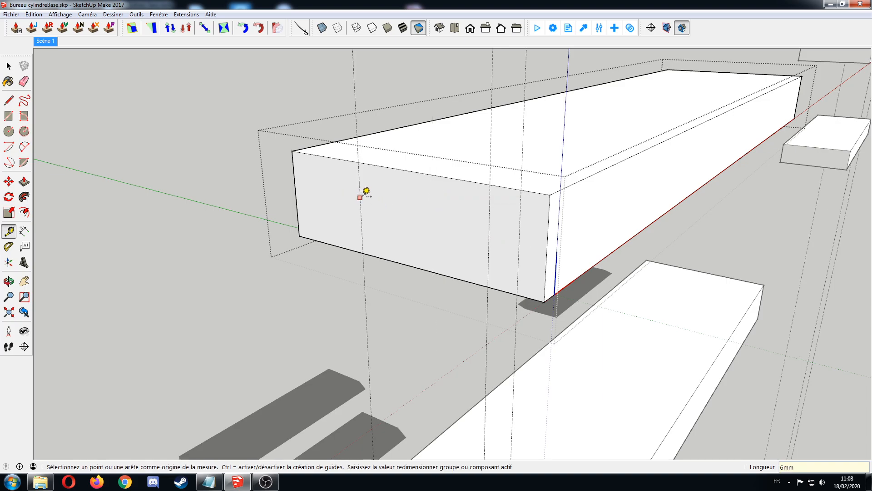
click(360, 196)
click(346, 193)
text(8)
key(Return)
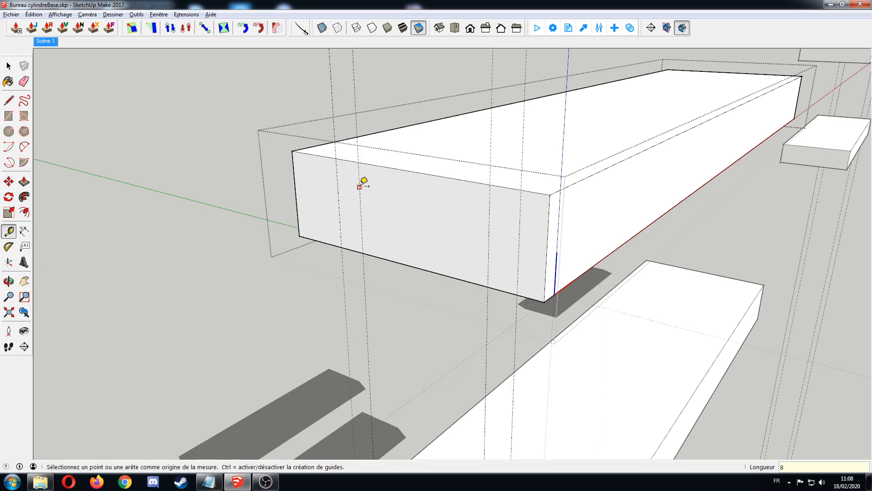
Step: Draw two 8 mm wide tenon rectangles between the paired guides, spanning the full height of the rail's end face
key(r)
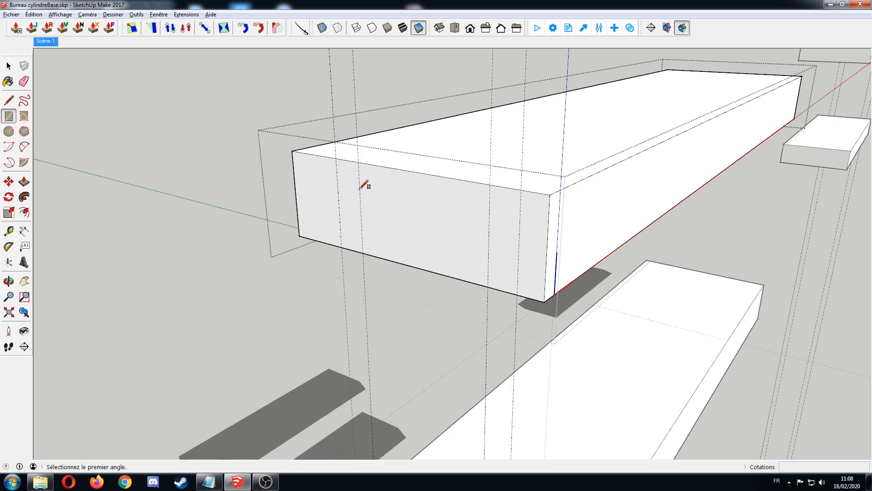
click(336, 158)
key(Escape)
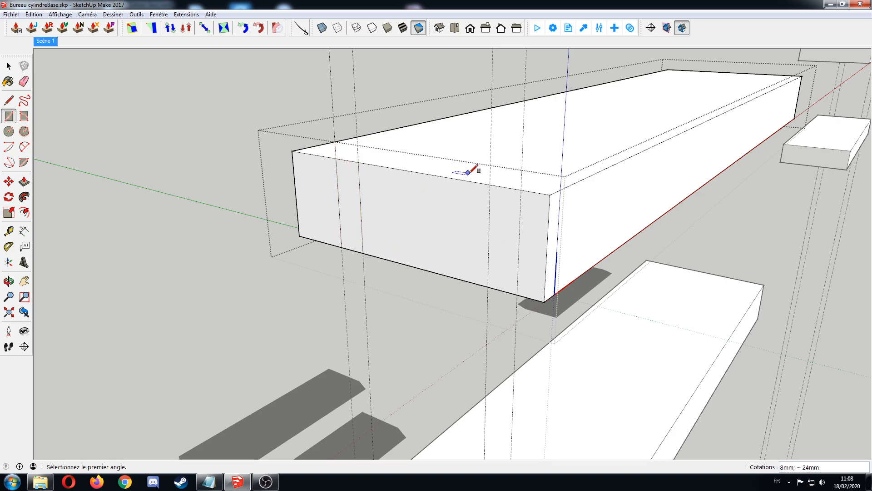
click(490, 185)
key(Escape)
Step: Push/Pull both rectangles 30 mm outward to form twin tenons on the rail's end
key(p)
click(505, 244)
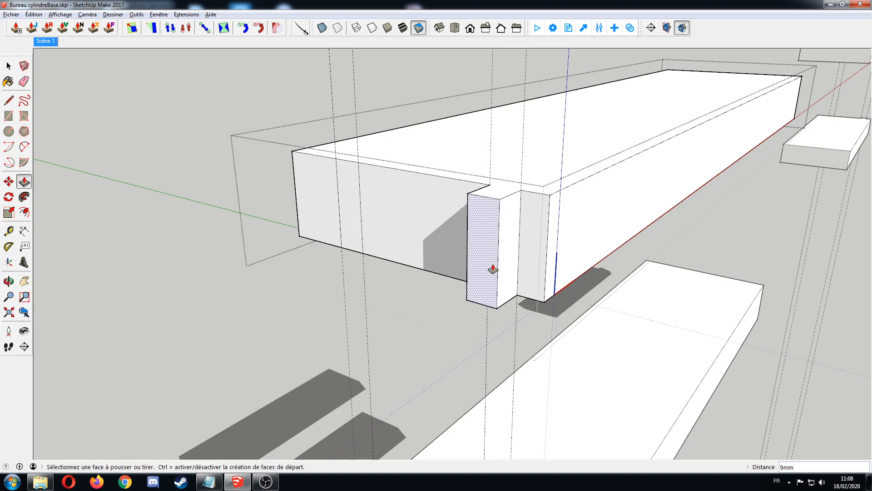
click(493, 269)
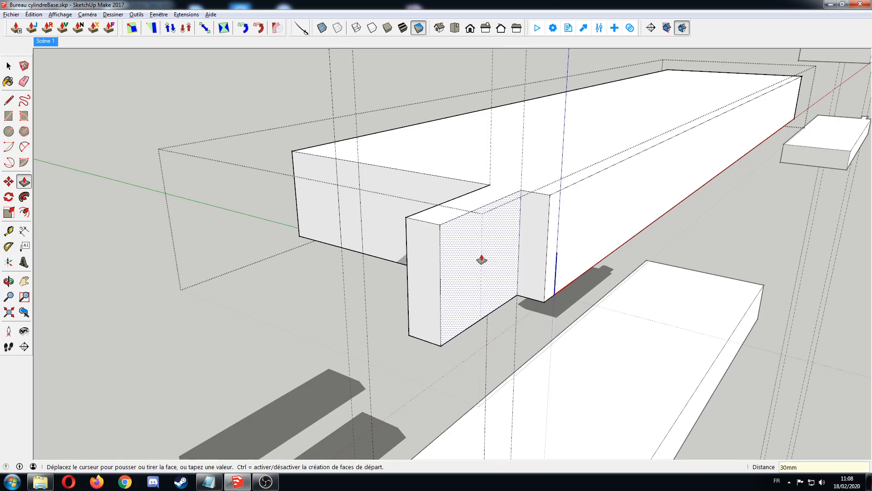
double_click(350, 210)
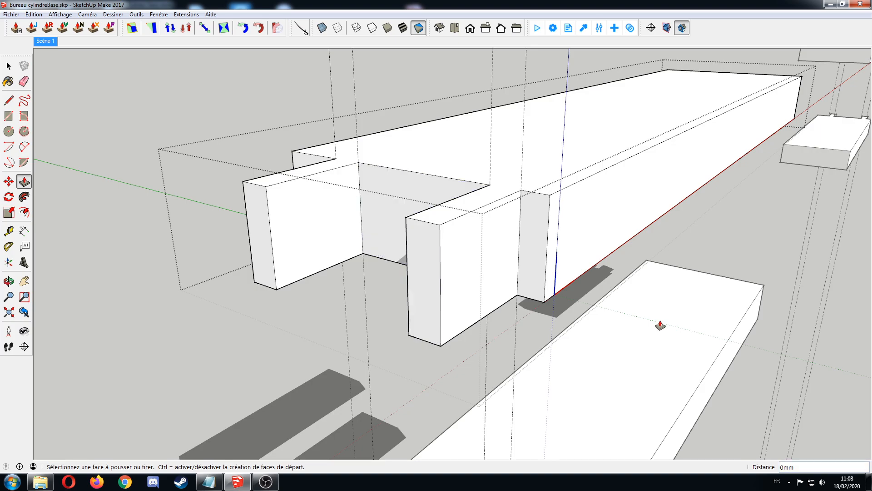
Step: Exit the rail component, delete all construction guides and close the desk base group
scroll(532, 297, down, 8)
scroll(478, 314, down, 4)
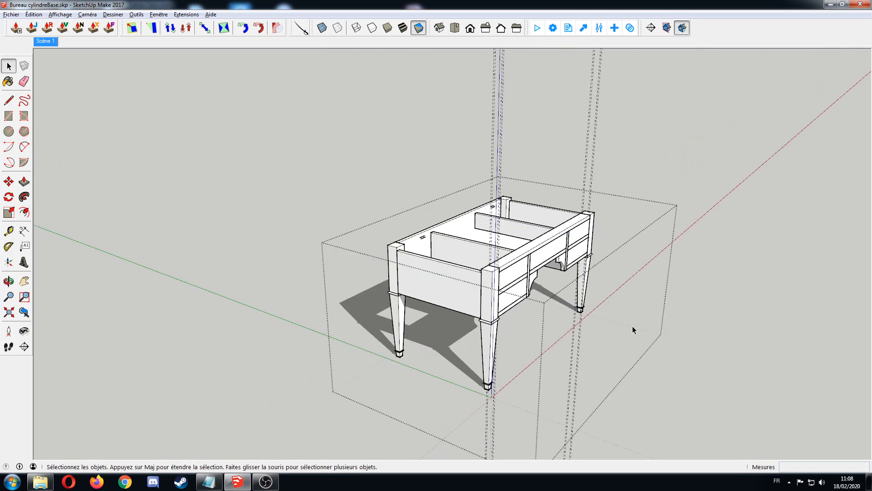
key(o)
drag(551, 313, 402, 273)
key(space)
middle_drag(389, 242, 426, 173)
middle_drag(664, 167, 352, 189)
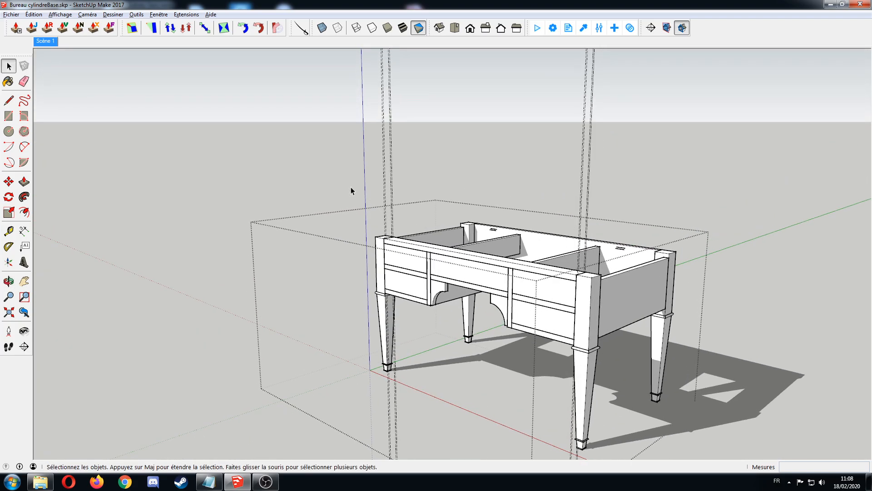
click(34, 14)
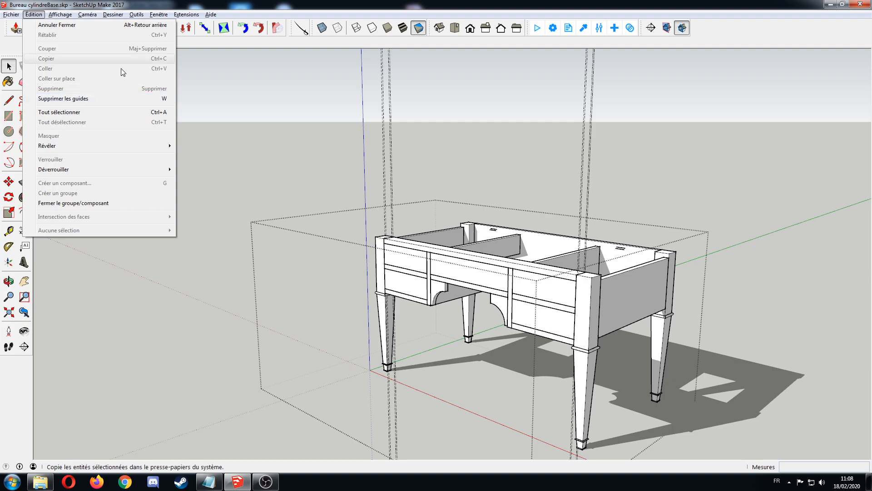
click(339, 170)
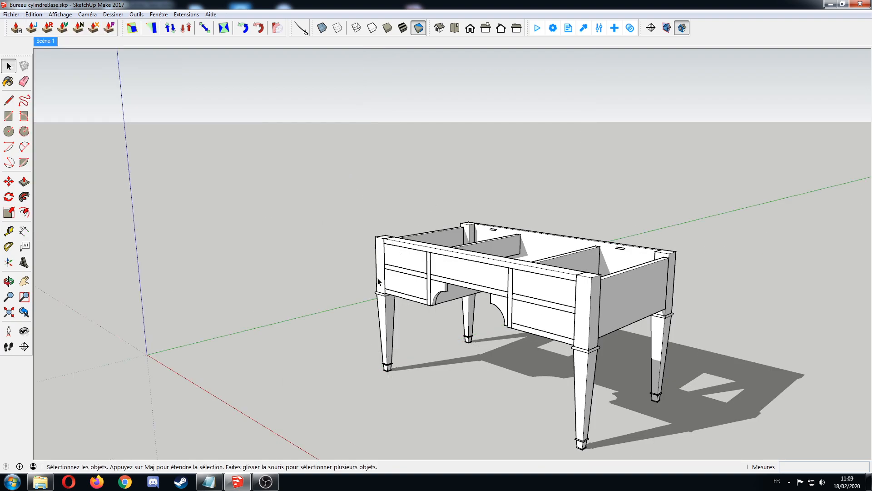
scroll(379, 282, up, 2)
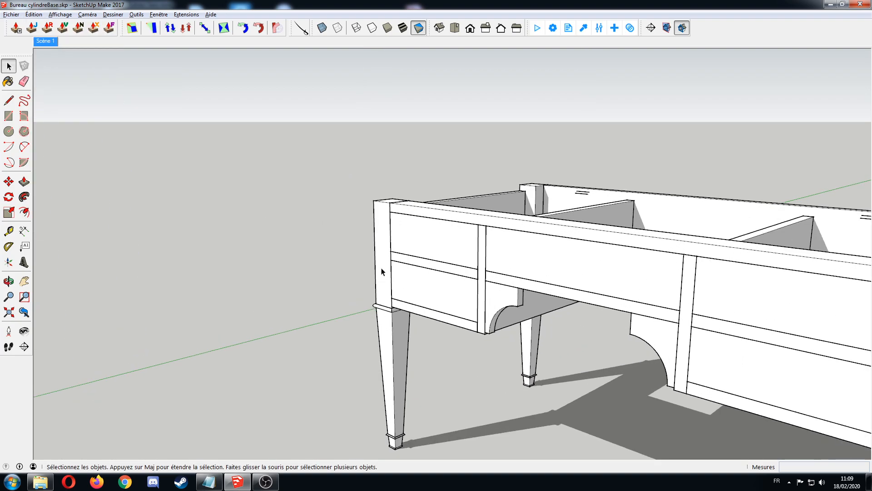
Step: Open the desk base group and turn off hiding the rest of the model during component editing
scroll(384, 257, up, 3)
scroll(399, 263, up, 2)
double_click(412, 259)
double_click(418, 265)
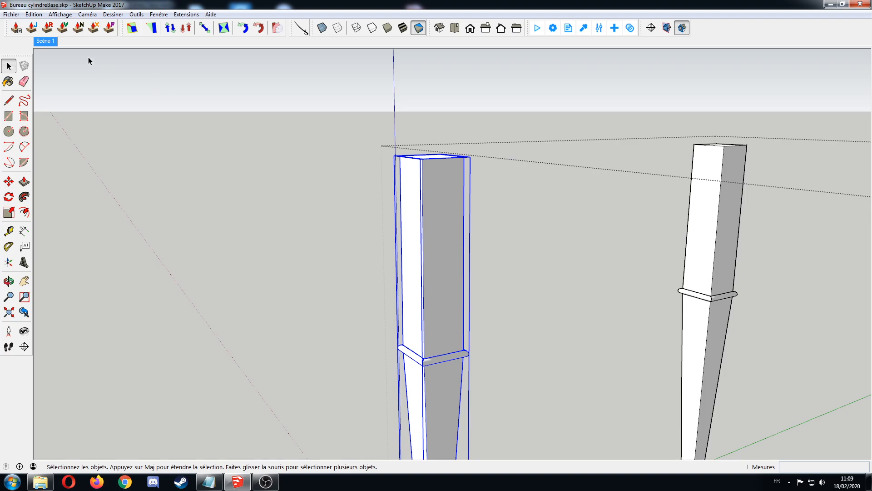
click(60, 14)
mouse_move(82, 145)
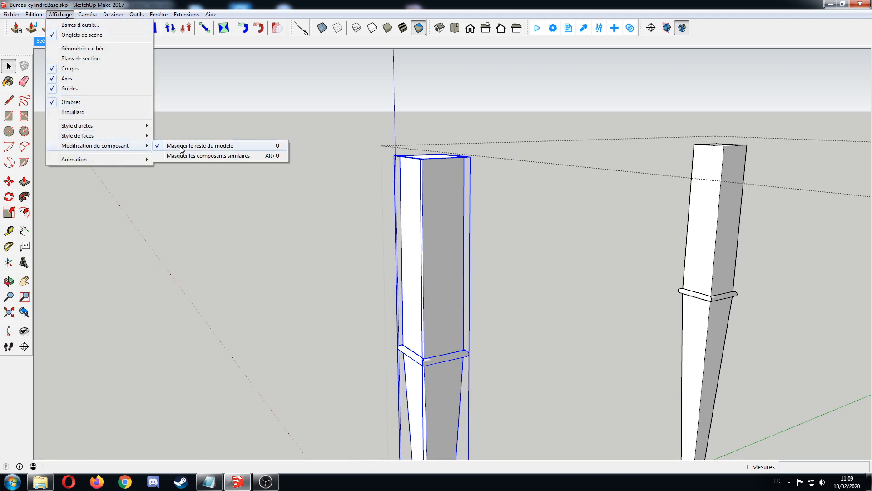
click(181, 146)
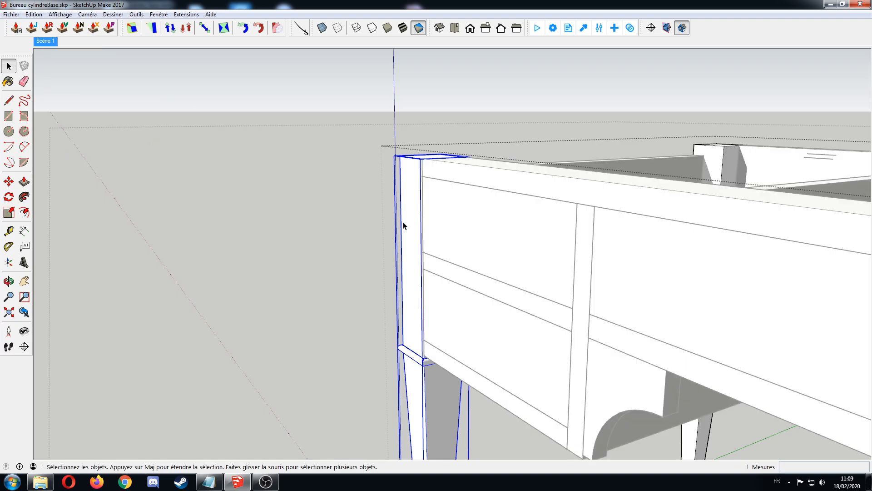
Step: Open the front leg component for editing and compare its view with the rest of the model hidden and shown
scroll(403, 226, down, 3)
click(412, 283)
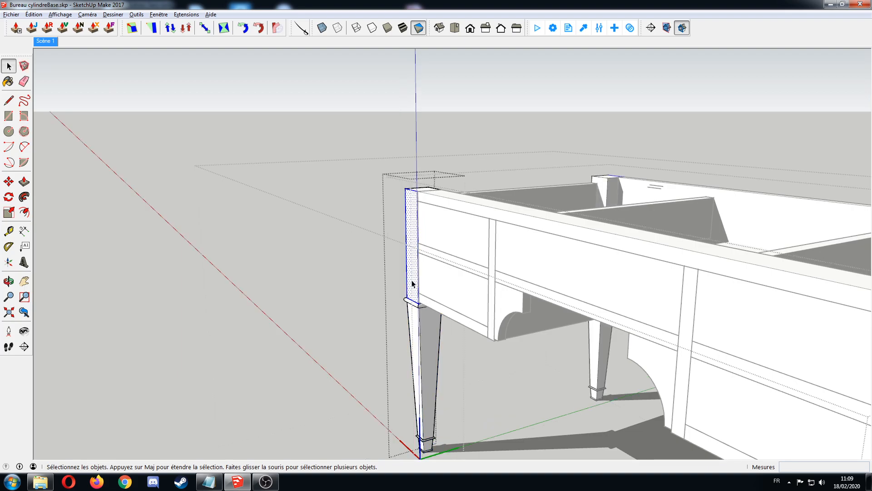
double_click(412, 283)
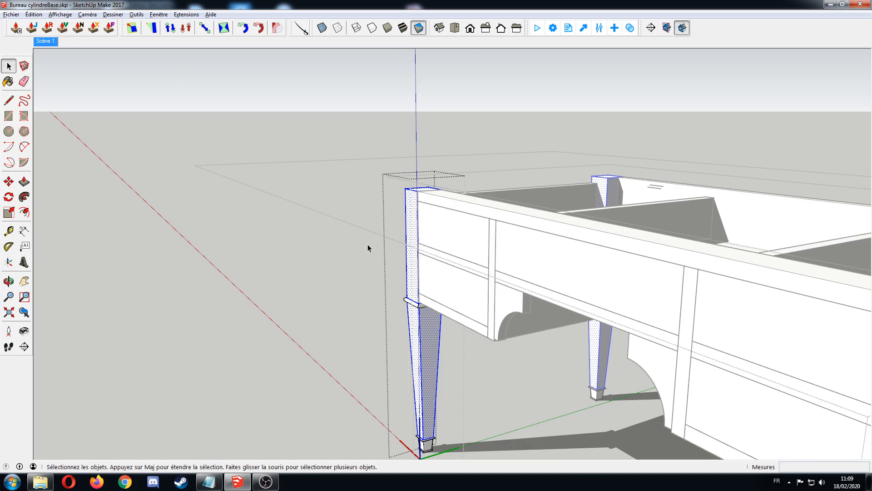
click(60, 14)
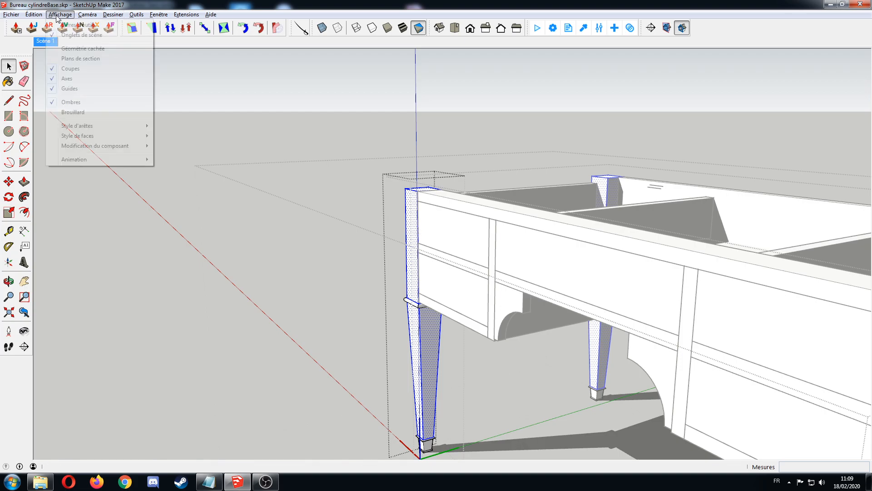
mouse_move(96, 148)
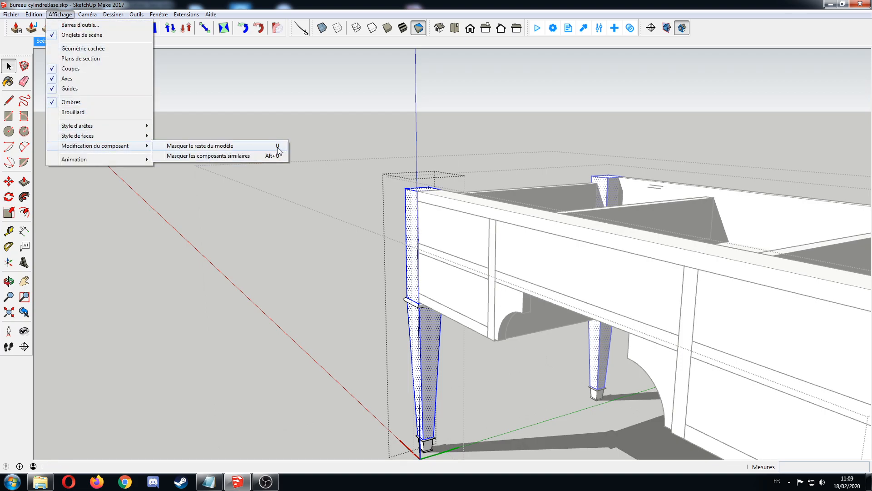
click(402, 247)
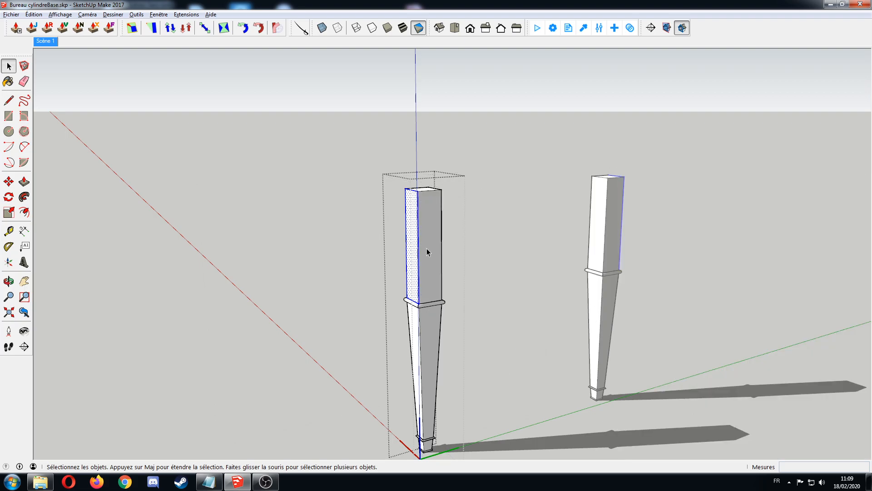
scroll(427, 249, up, 3)
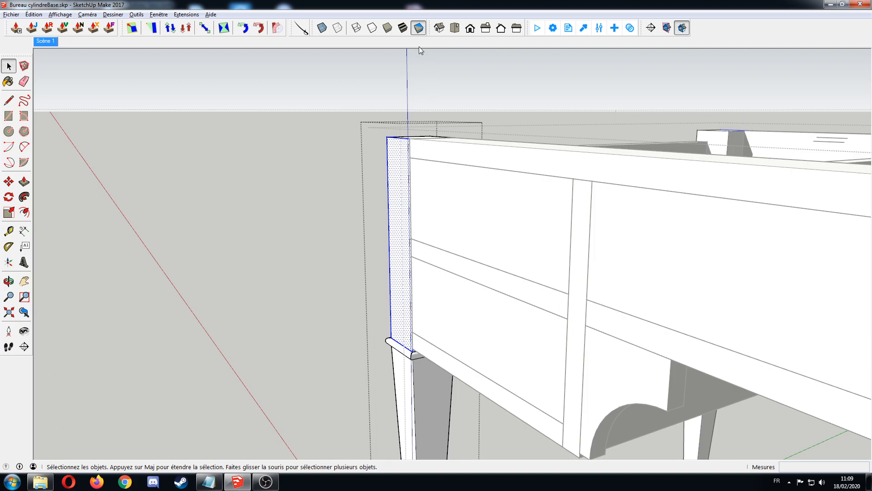
Step: Switch to wireframe and trace two 25 × 8 mm mortise rectangles on the leg's face over the middle rail's twin tenons
click(357, 30)
mouse_move(429, 261)
middle_down()
mouse_move(434, 234)
mouse_move(416, 239)
mouse_move(419, 250)
middle_up()
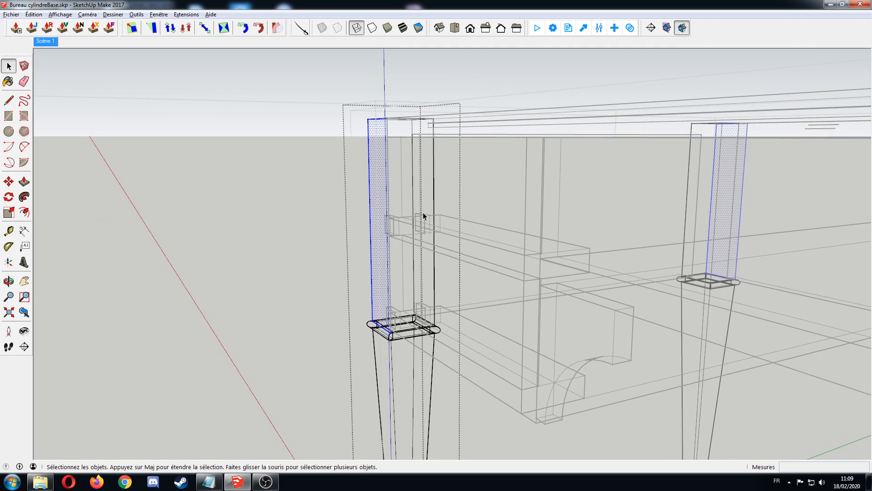
scroll(429, 240, up, 5)
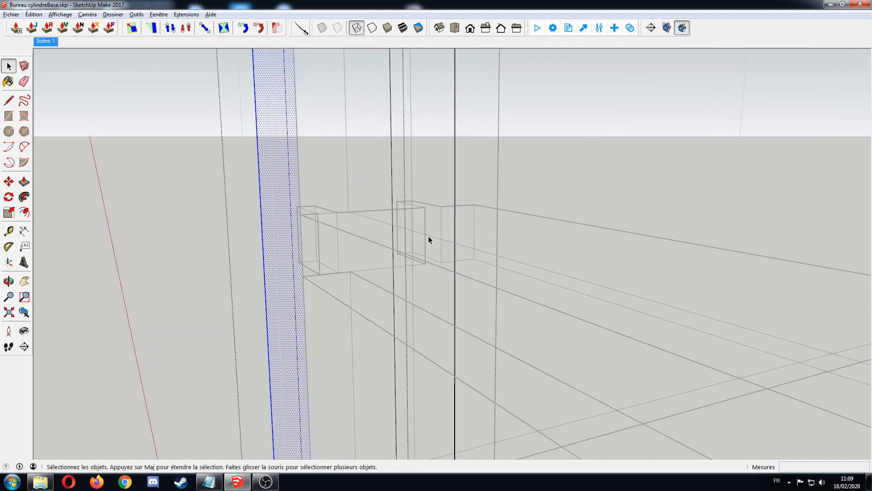
key(r)
click(442, 206)
click(426, 262)
click(337, 212)
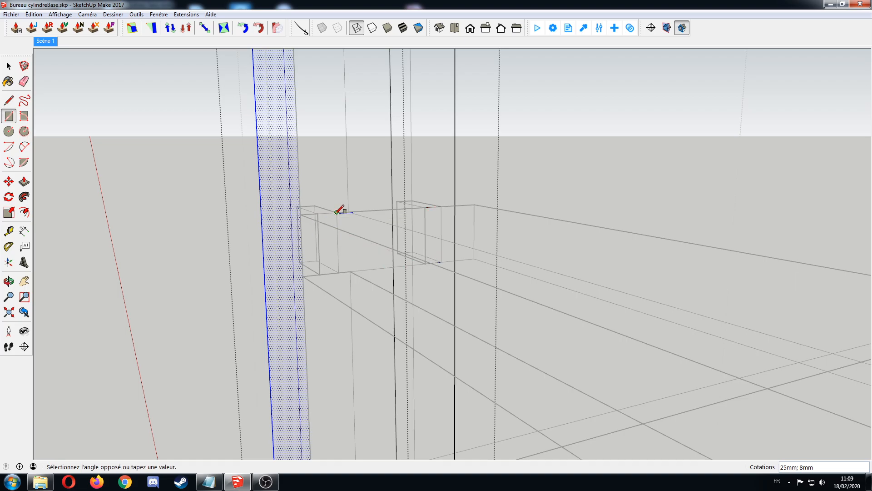
key(Escape)
Step: Trace two 25 × 8 mm mortise rectangles on the leg over the lower rail's twin tenons and restore the monochrome face style
scroll(363, 286, down, 3)
shift+middle_drag(364, 286, 383, 286)
scroll(363, 307, up, 3)
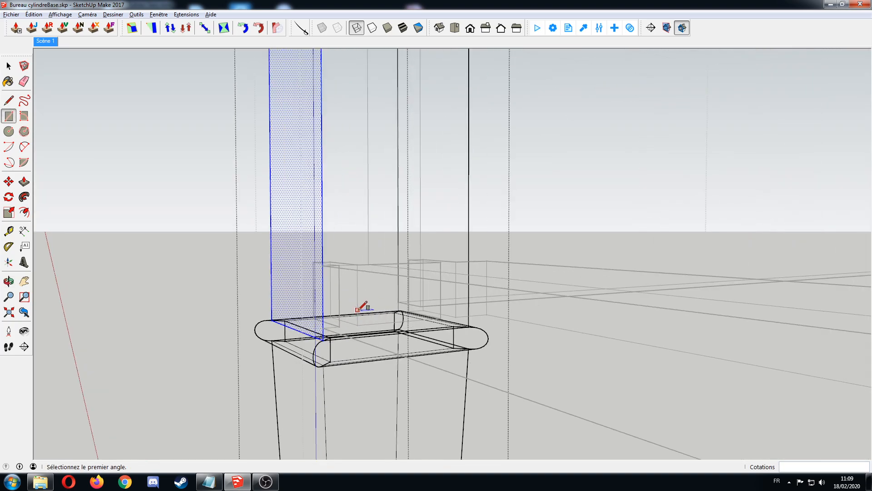
scroll(359, 309, up, 2)
click(338, 326)
mouse_move(354, 253)
middle_down()
mouse_move(356, 232)
mouse_move(356, 266)
middle_up()
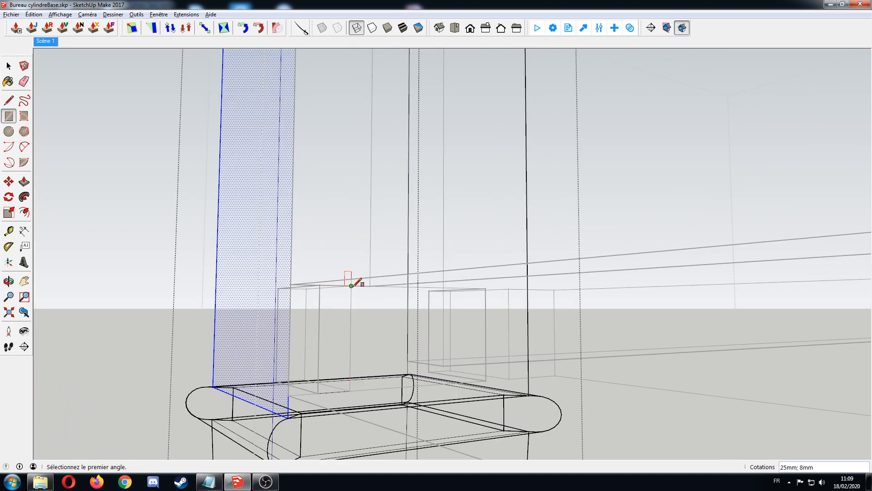
click(486, 380)
click(509, 288)
scroll(398, 341, down, 5)
mouse_move(395, 322)
middle_down()
mouse_move(375, 346)
mouse_move(382, 315)
middle_up()
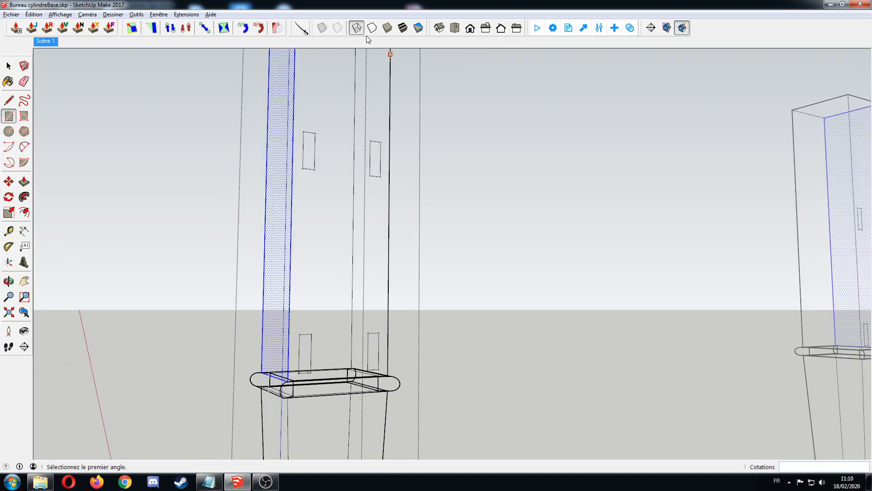
click(418, 27)
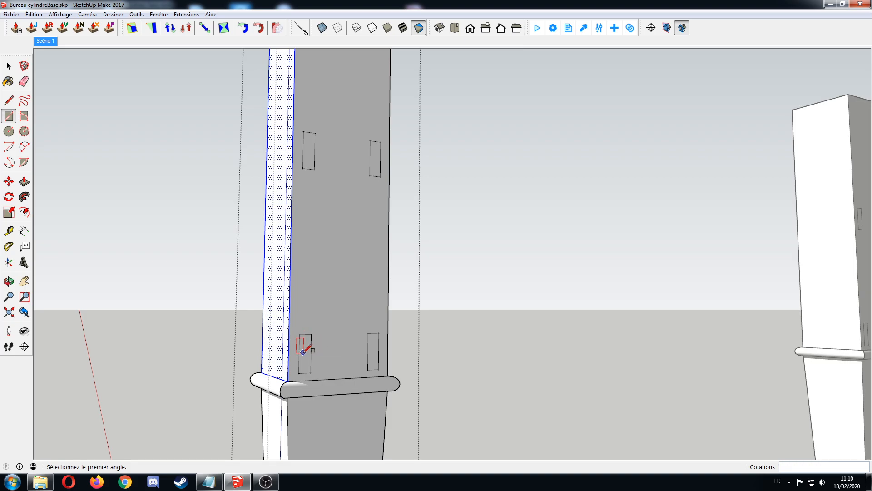
Step: Push/Pull the two lower mortise rectangles 33 mm into the leg, just above its ring moulding
key(p)
scroll(307, 354, up, 2)
key(space)
click(303, 356)
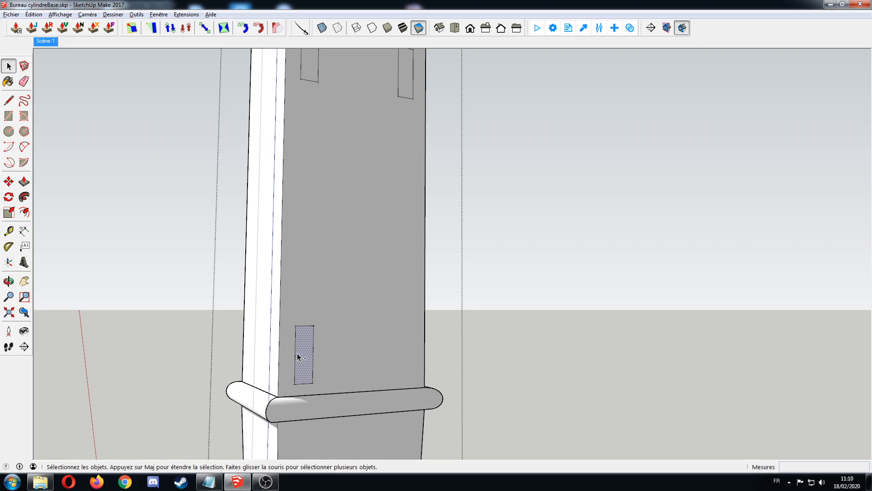
middle_drag(298, 356, 271, 339)
key(p)
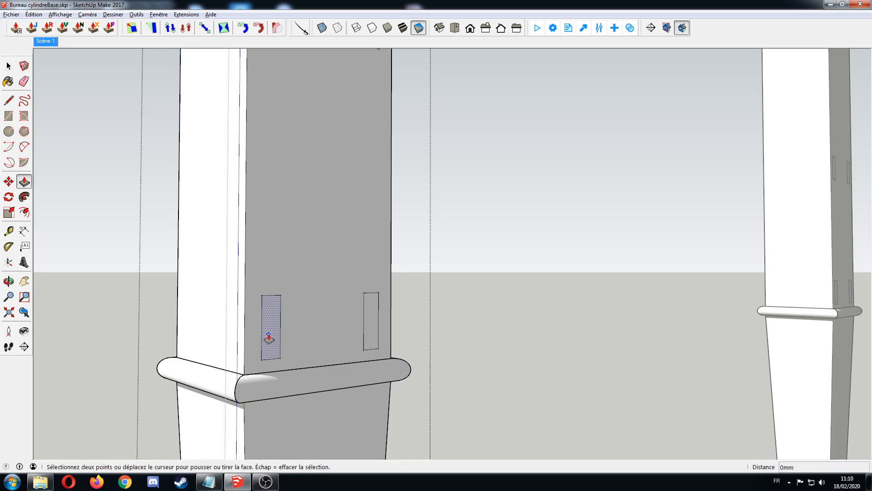
click(267, 335)
click(265, 335)
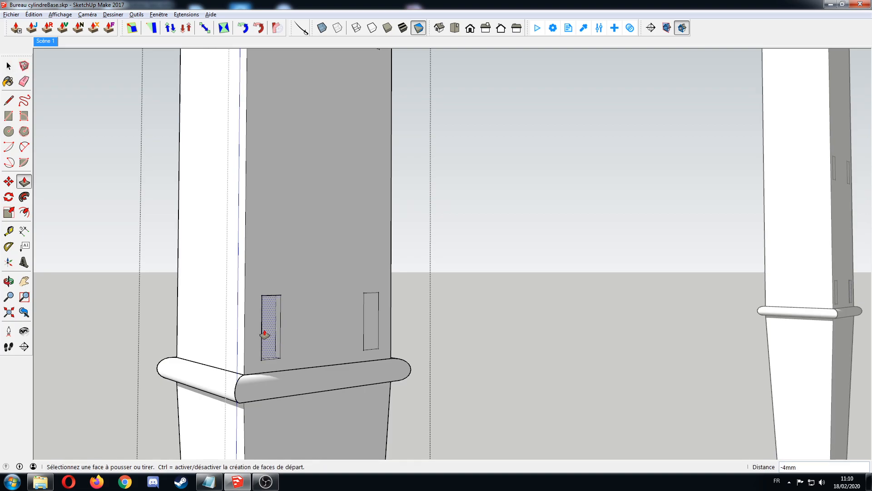
double_click(370, 315)
scroll(351, 264, down, 3)
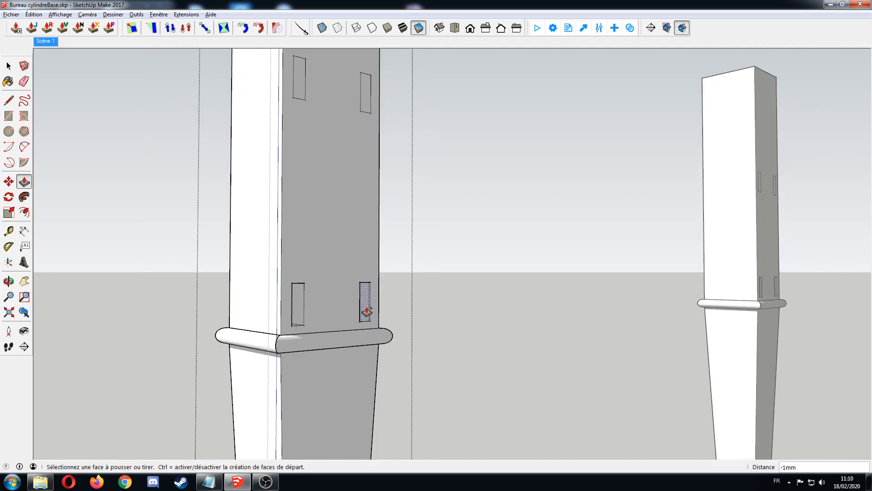
click(366, 311)
click(363, 311)
shift+middle_drag(353, 288, 355, 337)
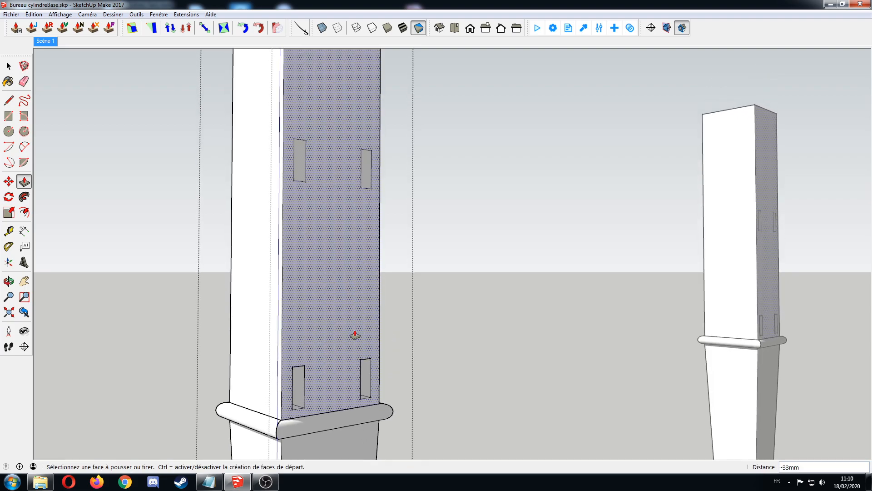
Step: Push/Pull the two upper mortise rectangles into the leg to the same 33 mm depth and close the leg component
click(366, 180)
click(364, 179)
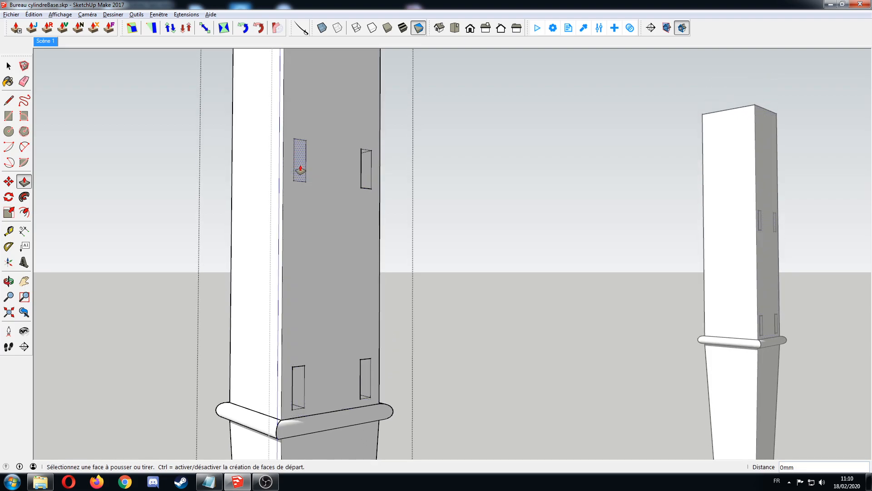
middle_drag(357, 292, 312, 364)
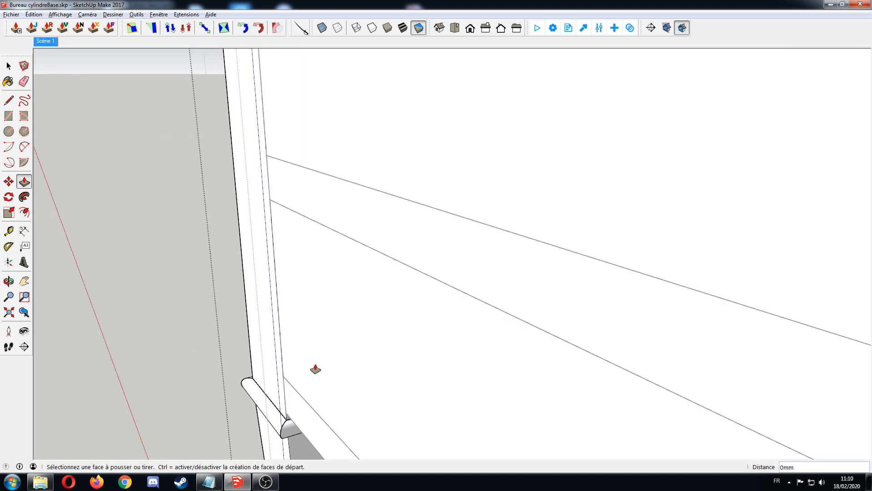
scroll(315, 355, down, 8)
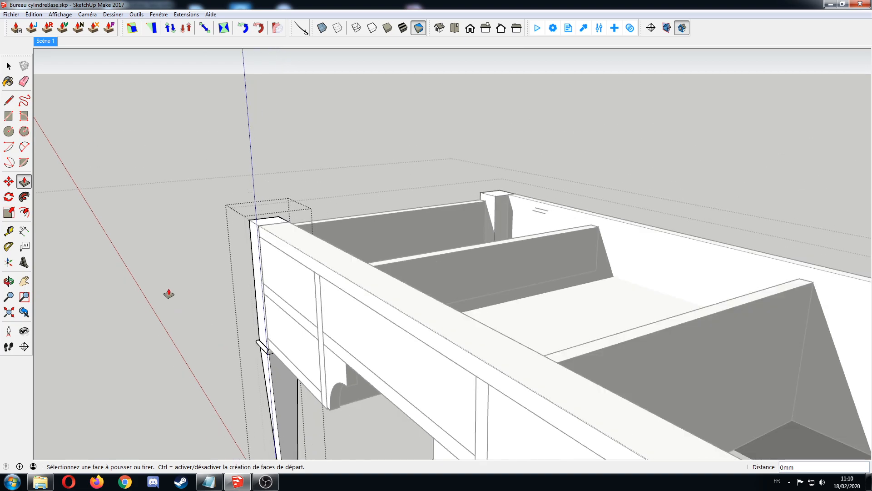
key(i)
key(i)
key(space)
click(182, 264)
Step: Examine the desk base's front rails, drawer dividers and front leg from several angles
scroll(181, 272, down, 3)
scroll(181, 271, down, 2)
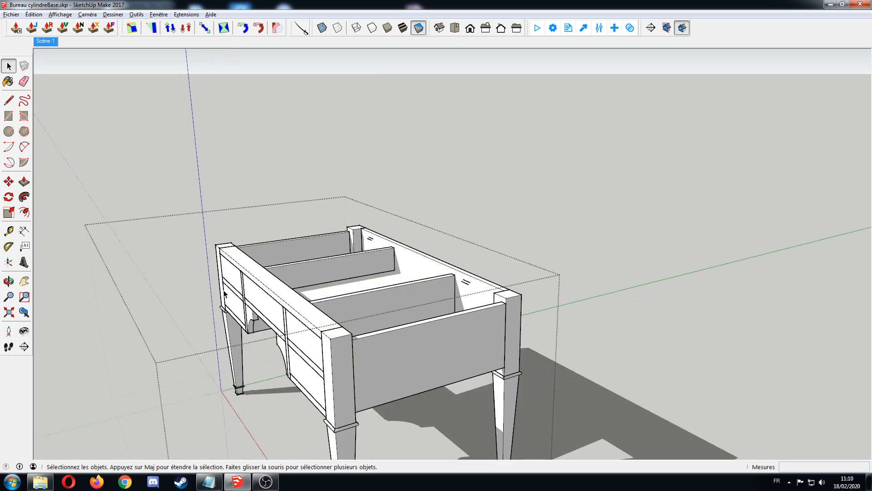
middle_drag(105, 288, 288, 261)
scroll(285, 349, up, 4)
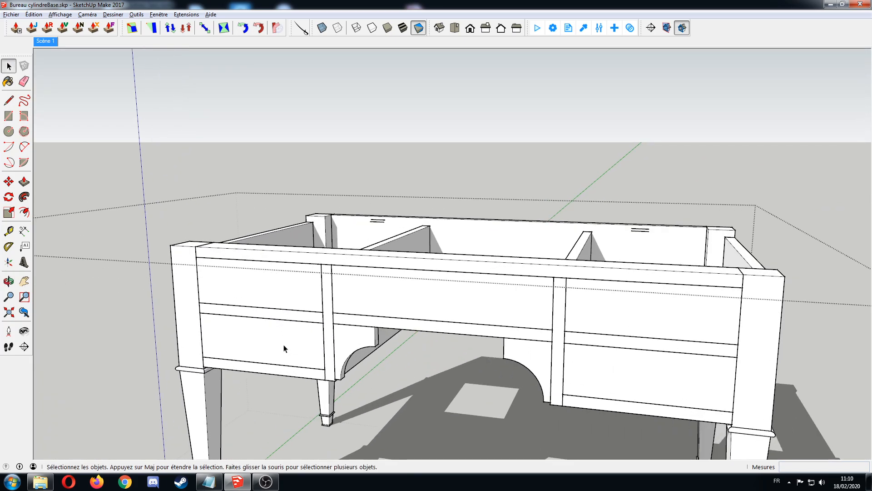
middle_drag(284, 348, 234, 321)
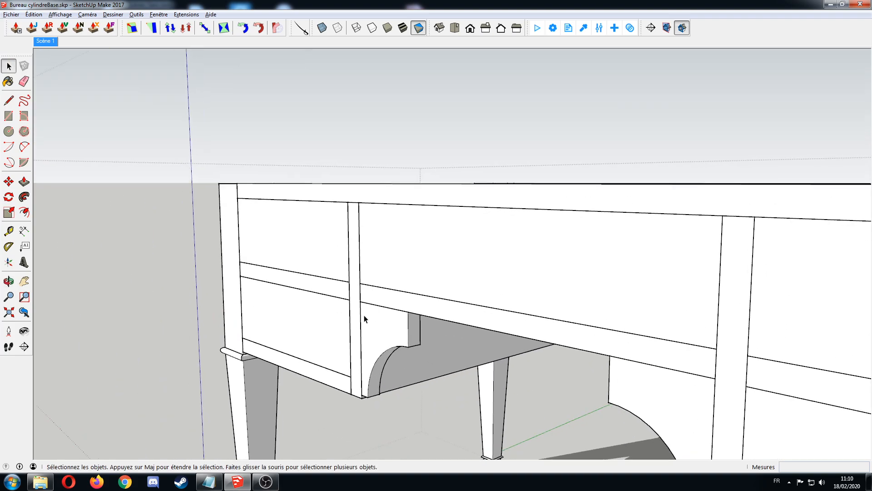
scroll(363, 317, up, 4)
scroll(398, 339, down, 5)
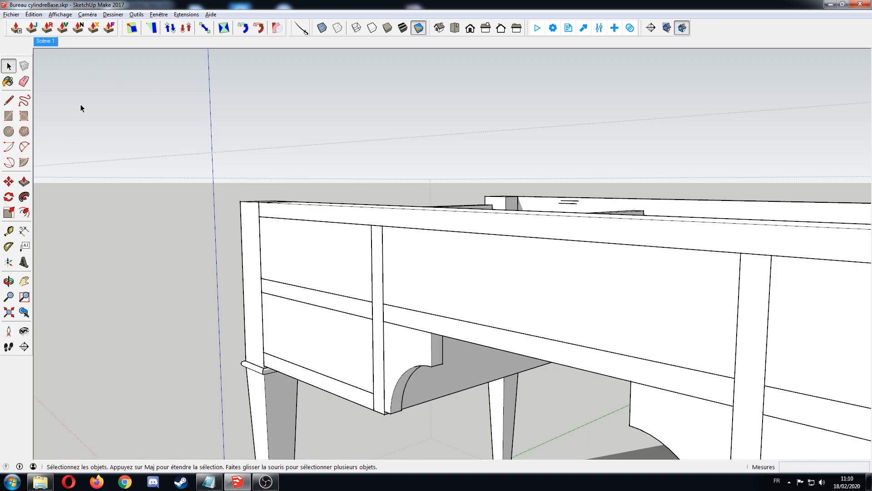
scroll(141, 231, down, 6)
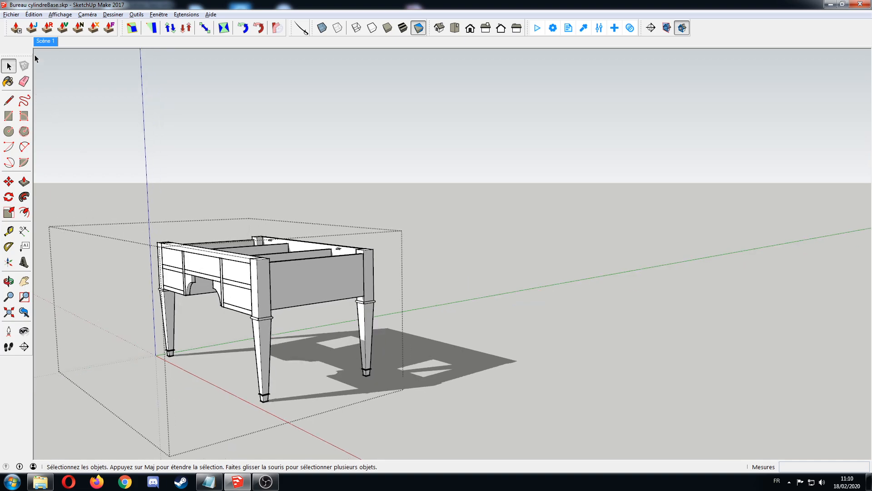
Step: Return to Scène 1 and reveal all hidden objects in the model
click(50, 41)
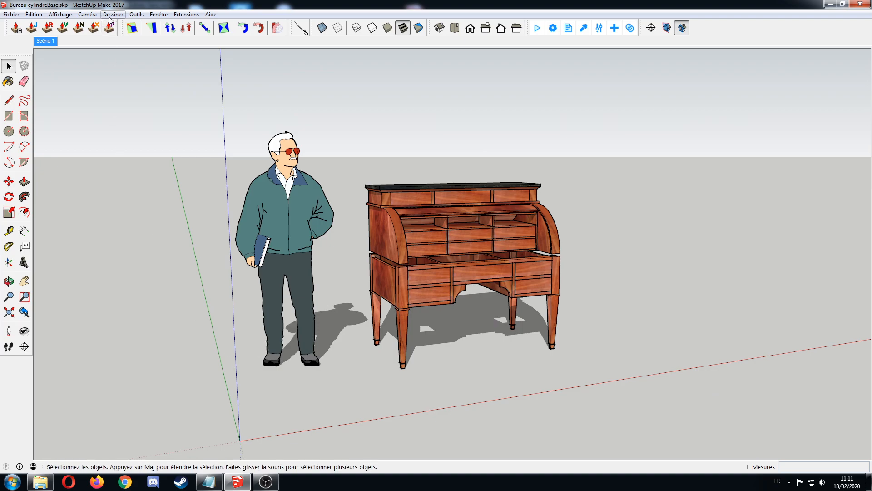
click(40, 15)
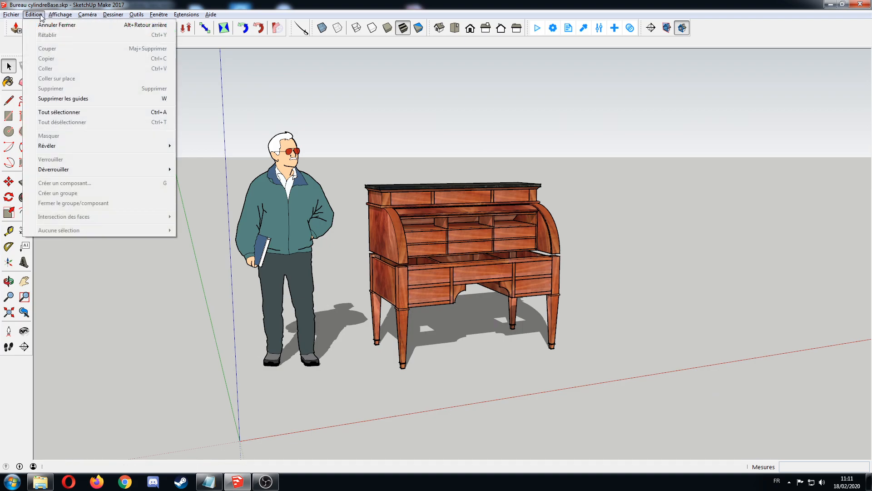
mouse_move(53, 17)
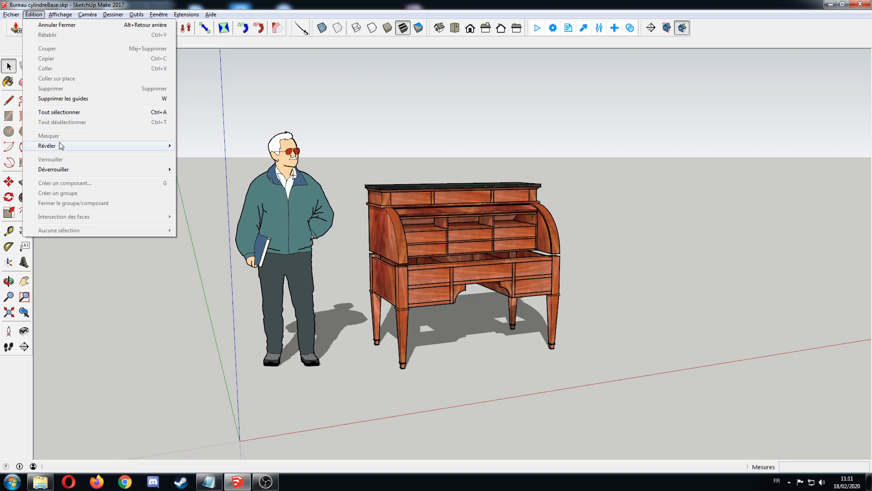
mouse_move(59, 146)
click(204, 167)
Step: Open the desk's base component, reveal all hidden parts inside it, and close the component
click(383, 268)
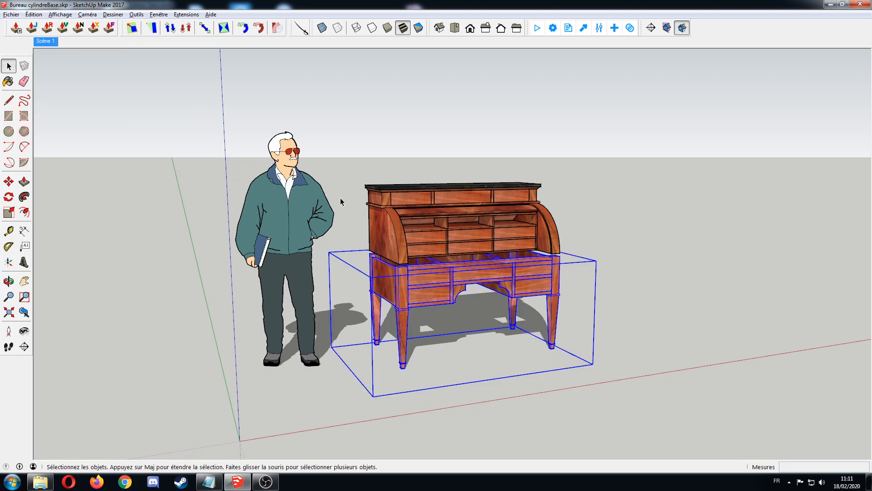
double_click(374, 279)
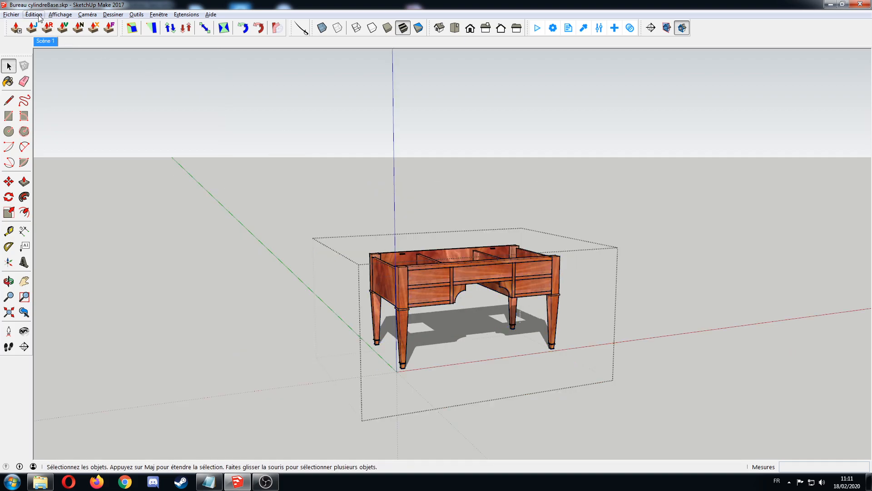
click(60, 14)
click(36, 39)
click(33, 14)
mouse_move(61, 150)
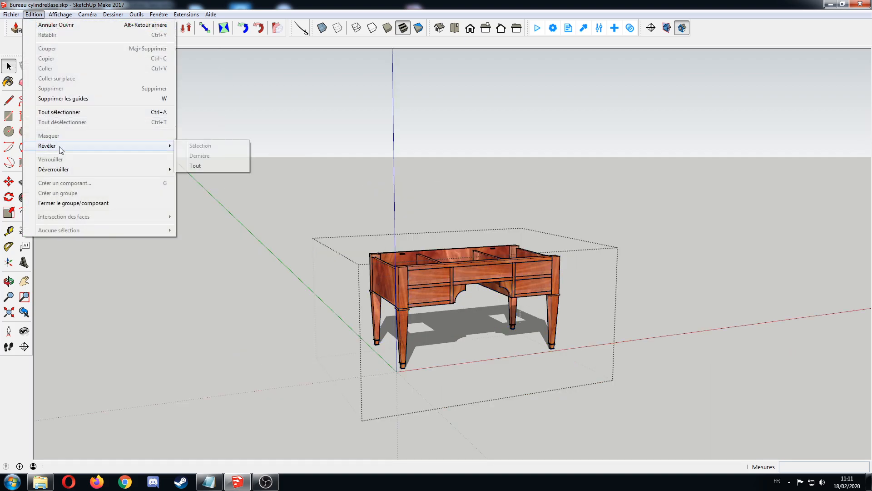
click(215, 165)
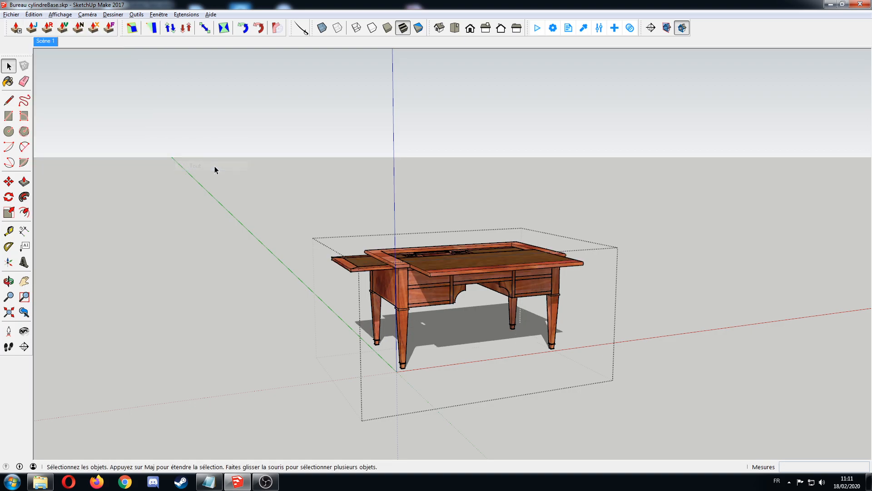
click(256, 254)
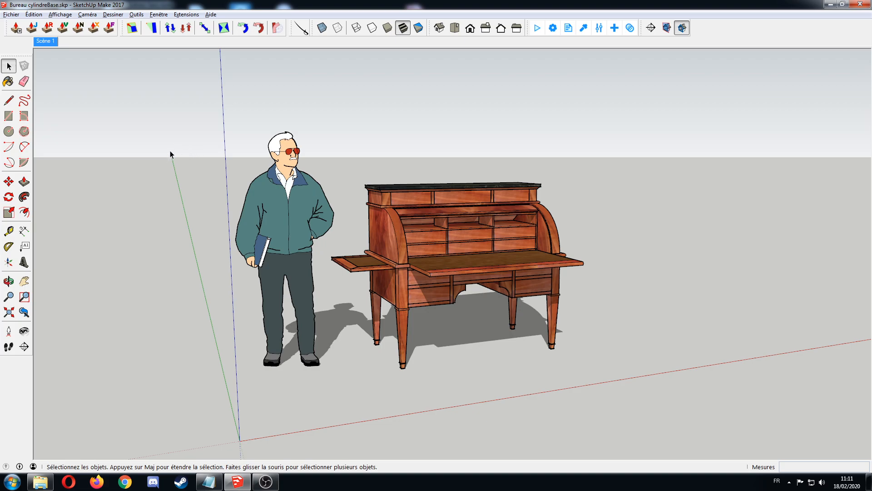
click(135, 15)
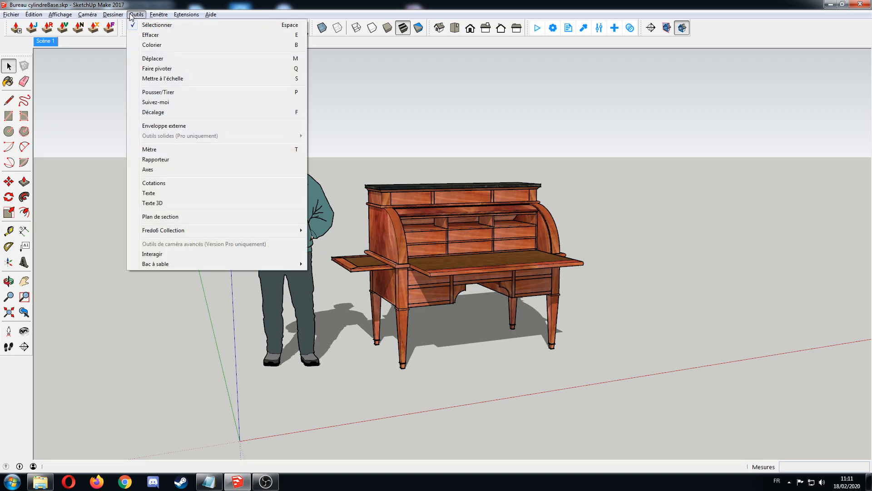
mouse_move(163, 15)
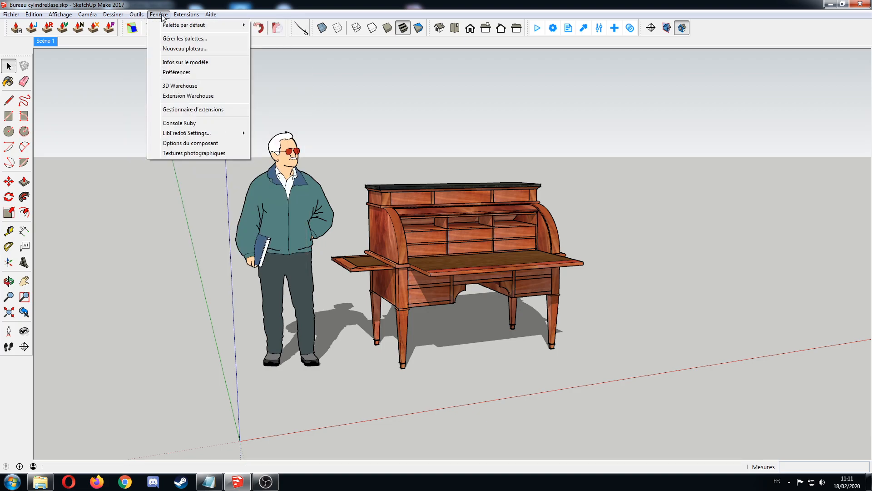
click(177, 71)
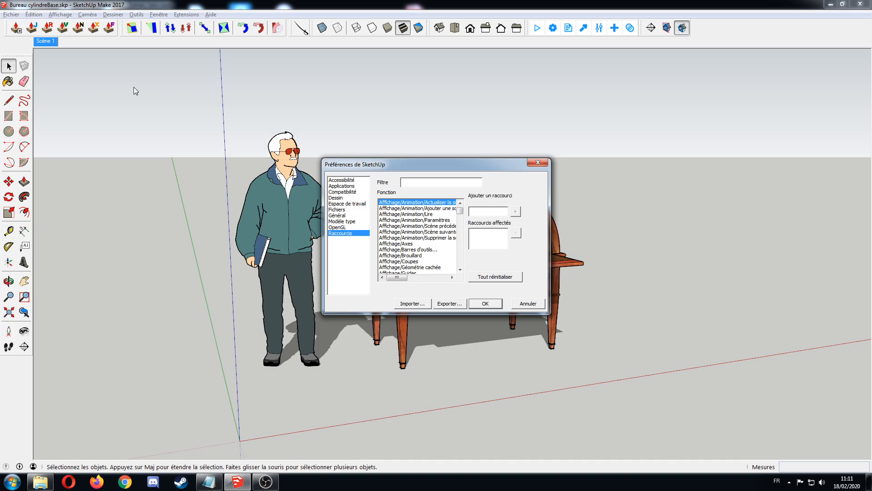
click(485, 303)
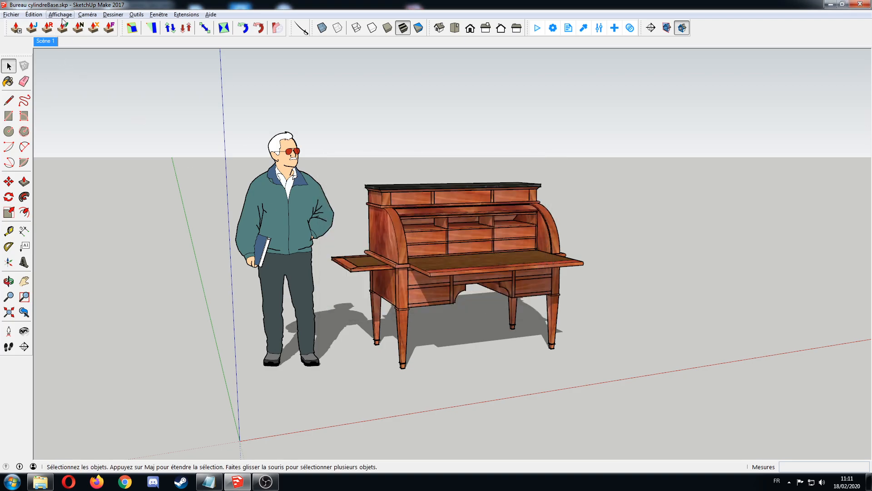
Step: Reveal all hidden objects at the model's top level
click(49, 14)
mouse_move(34, 14)
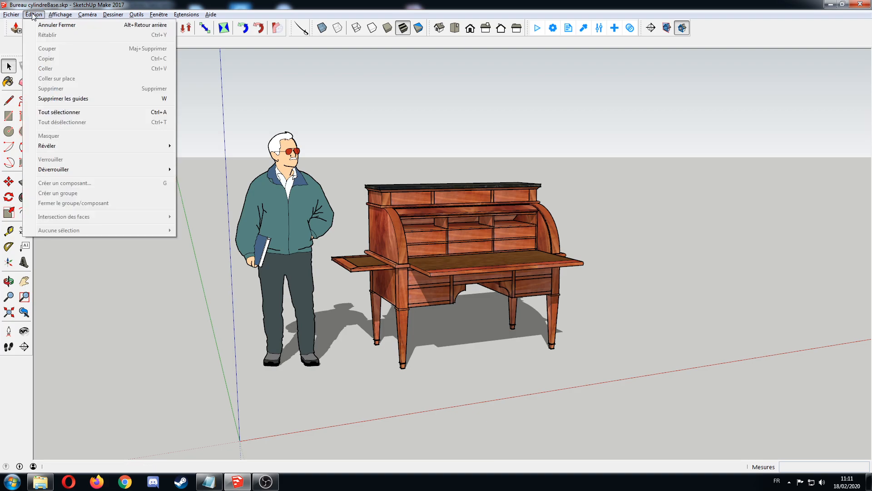
mouse_move(70, 146)
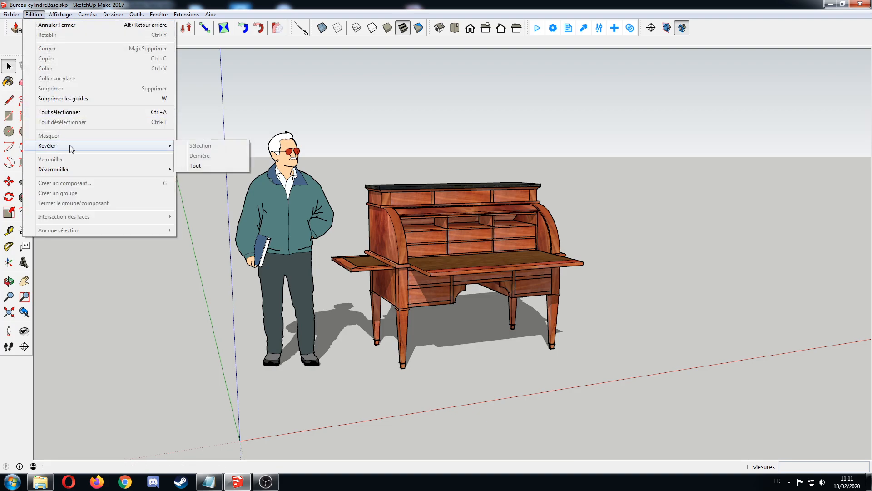
click(196, 164)
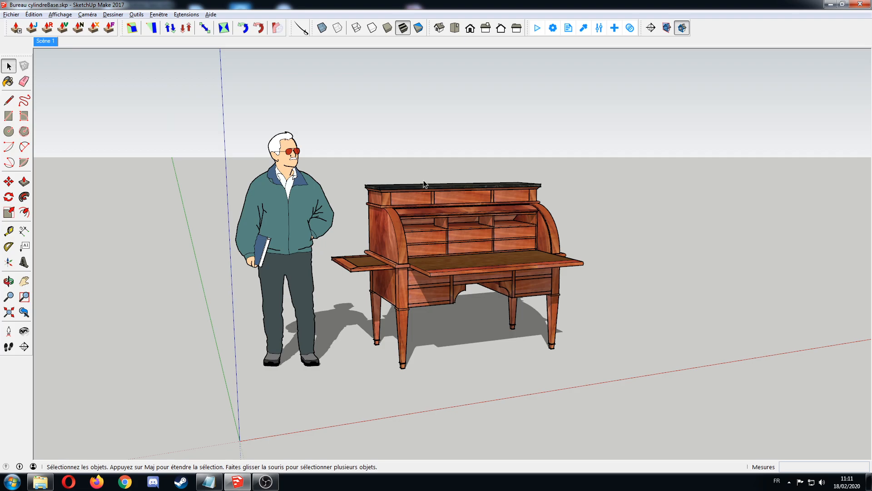
Step: Assign the keyboard shortcut Alt+R to the function Édition/Révéler/Tout in the preferences and save it
click(159, 15)
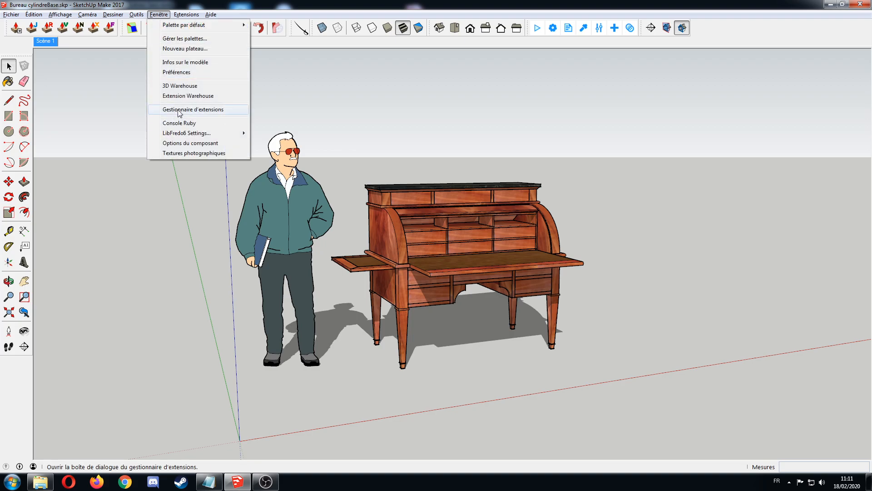
click(177, 72)
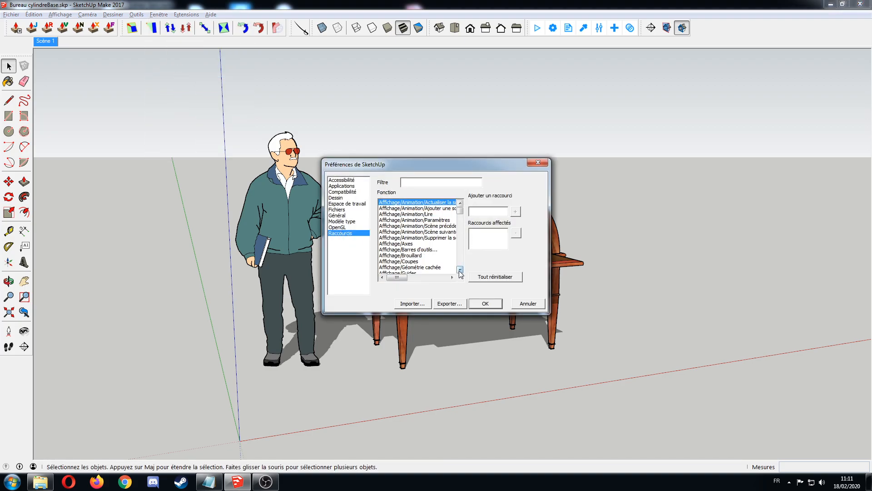
scroll(461, 271, down, 4)
scroll(460, 257, down, 6)
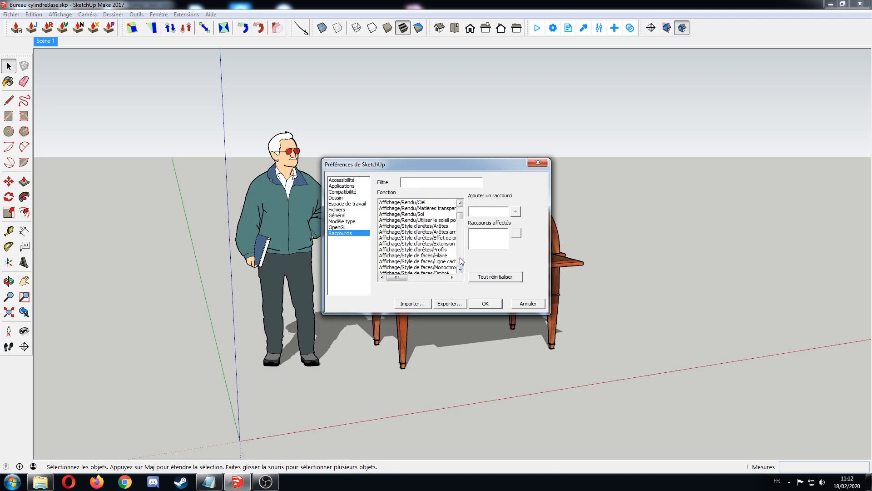
scroll(459, 257, down, 6)
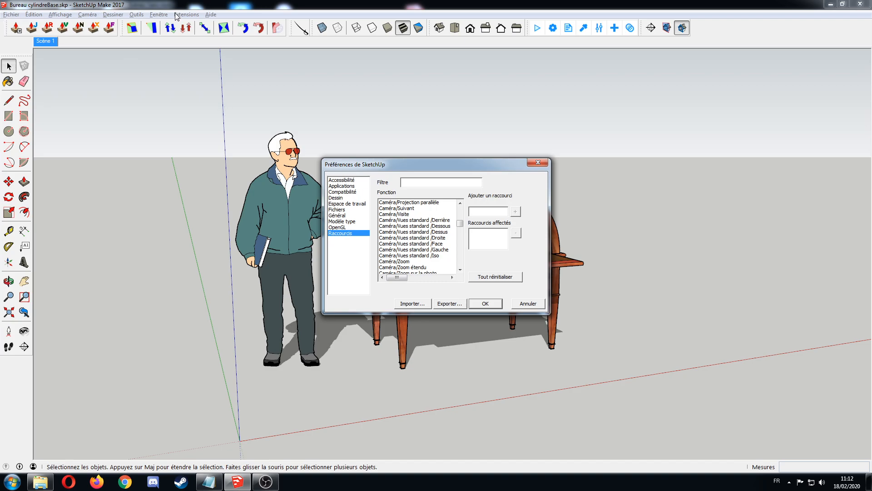
scroll(461, 264, down, 8)
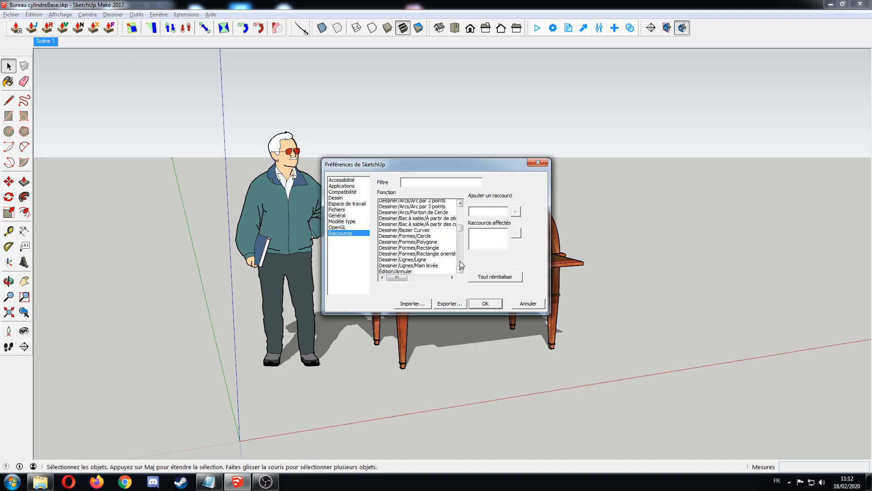
scroll(461, 264, down, 4)
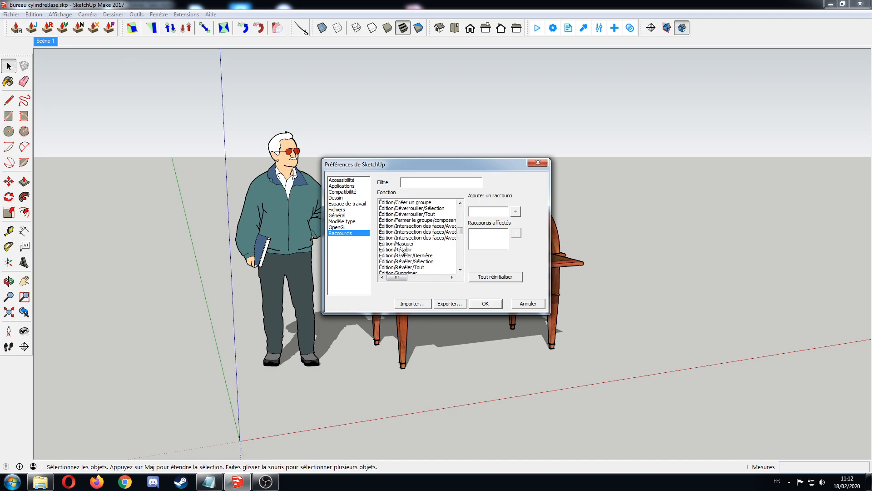
click(421, 267)
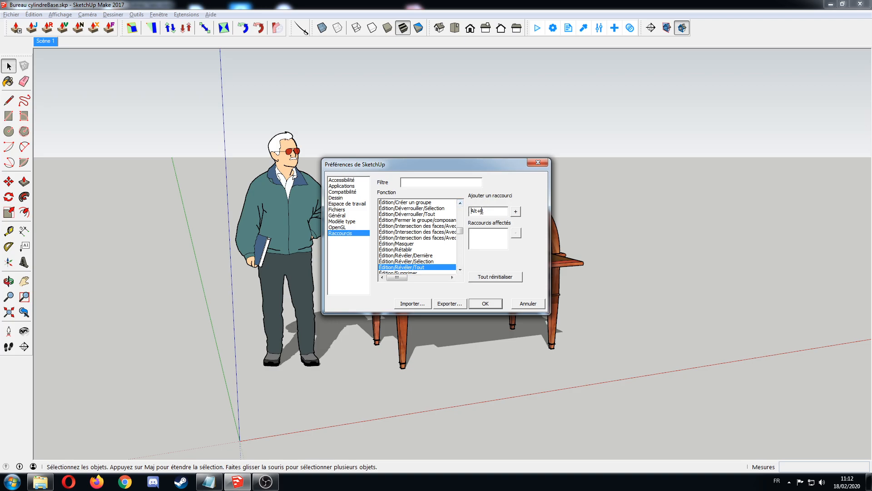
click(516, 212)
drag(490, 162, 538, 139)
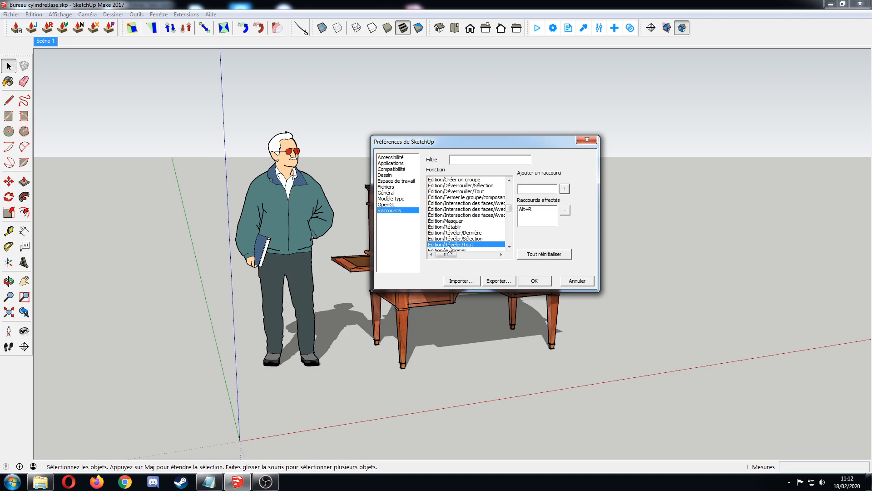
click(535, 281)
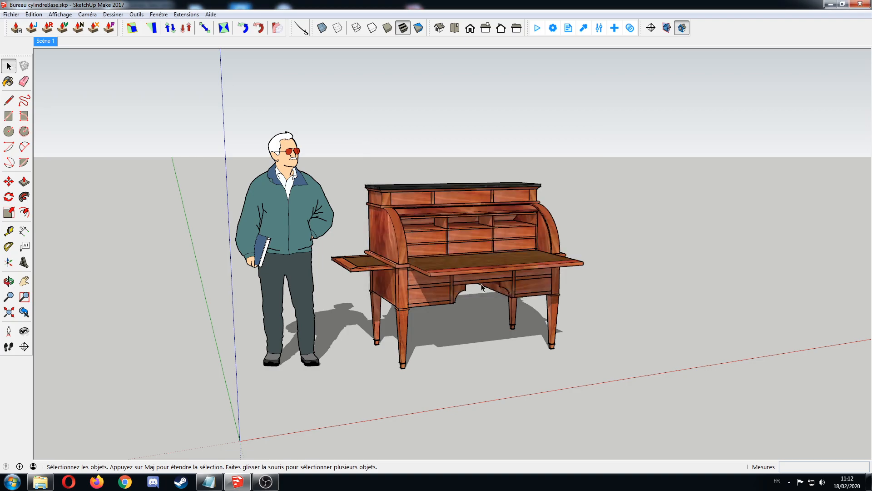
Step: Hide the desk's base component and bring it back
right_click(433, 266)
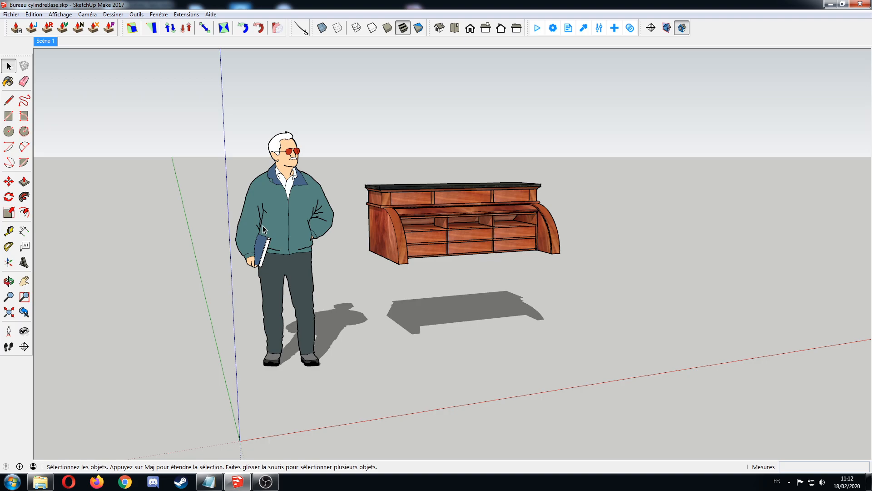
key(ctrl+z)
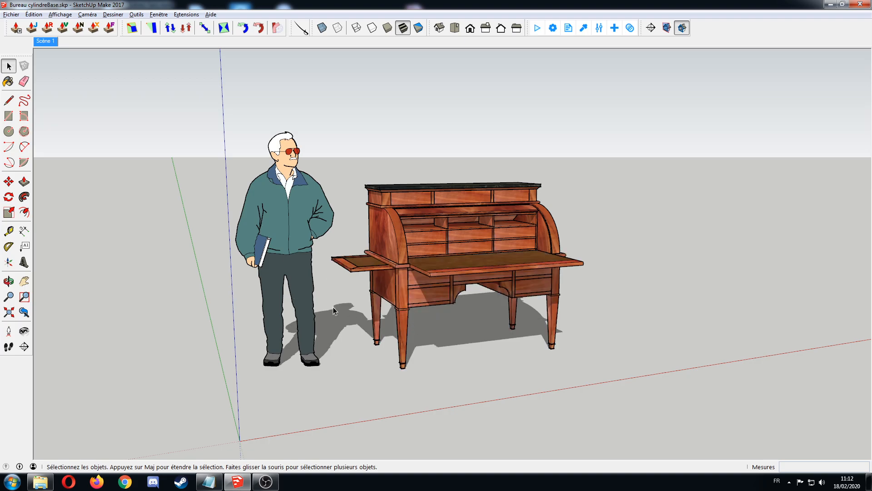
Step: Switch to Notepad to review the list of custom shortcuts, and return to SketchUp
click(208, 481)
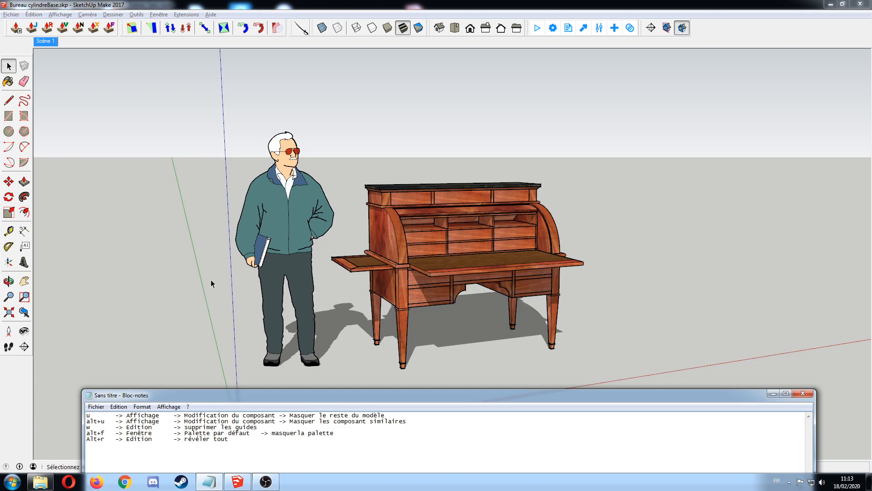
click(219, 320)
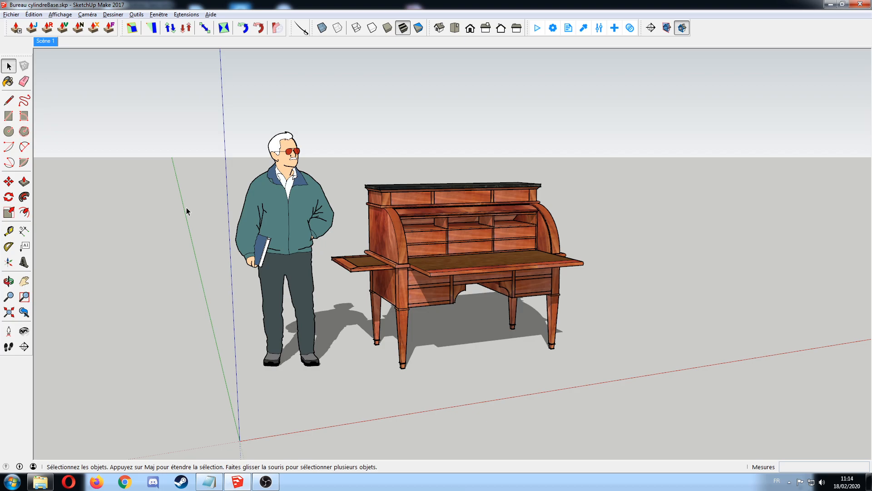
Step: Show the default tray, Palette par défaut
key(F9)
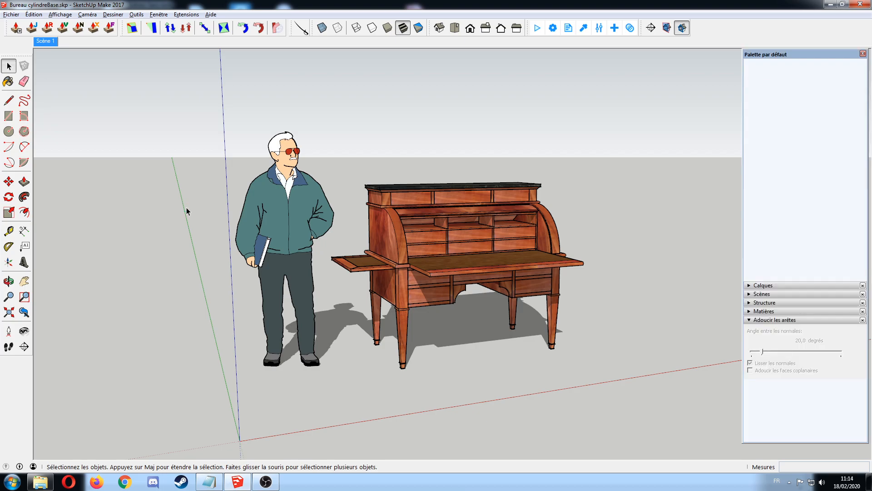